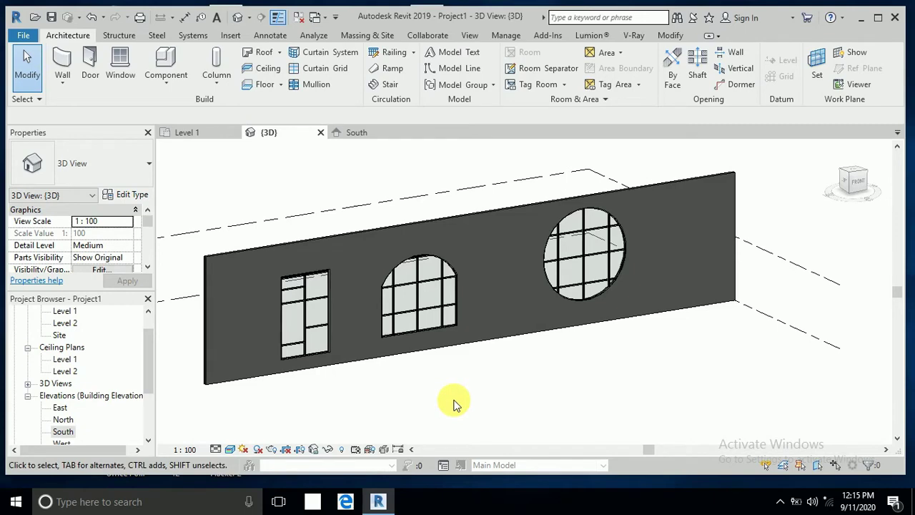
- Orbit, zoom and pan the 3D view to inspect the wall's three gridded curtain-wall windows
middle_click_drag(444, 407, 465, 406, "shift")
scroll(393, 402, "up", 2)
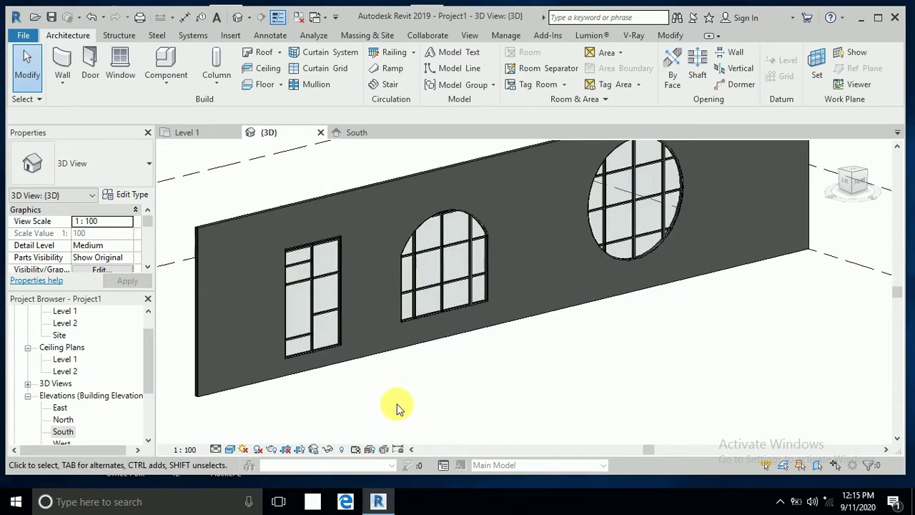
scroll(279, 286, "up", 4)
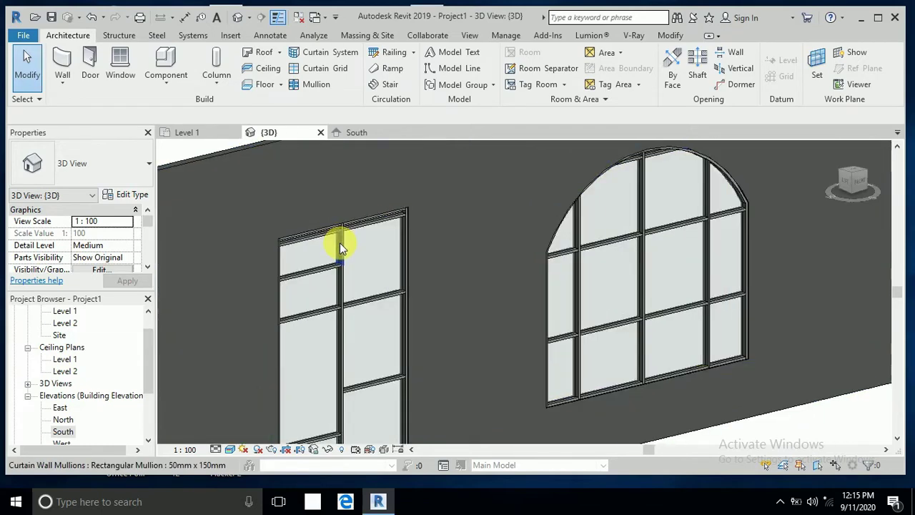
scroll(339, 242, "down", 2)
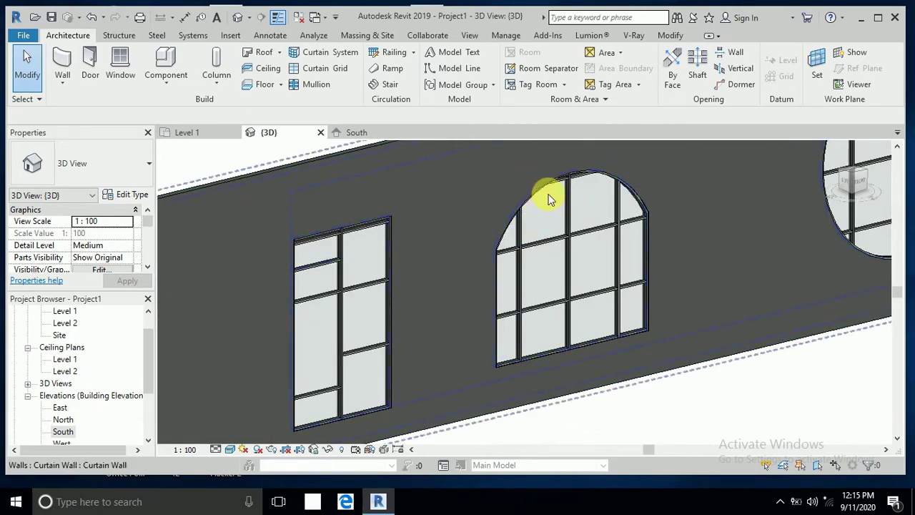
middle_click_drag(521, 225, 707, 189, "shift")
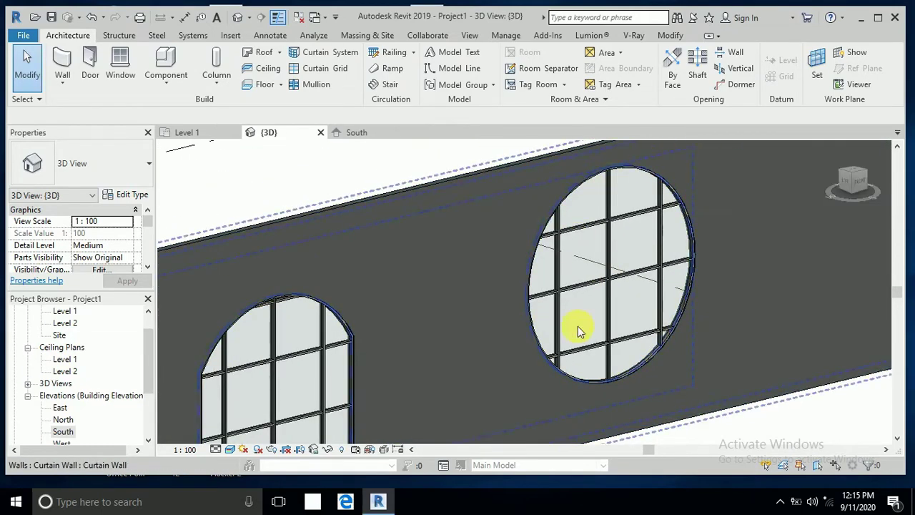
scroll(589, 224, "down", 3)
middle_click_drag(523, 333, 615, 276, "shift")
middle_click_drag(623, 353, 592, 379)
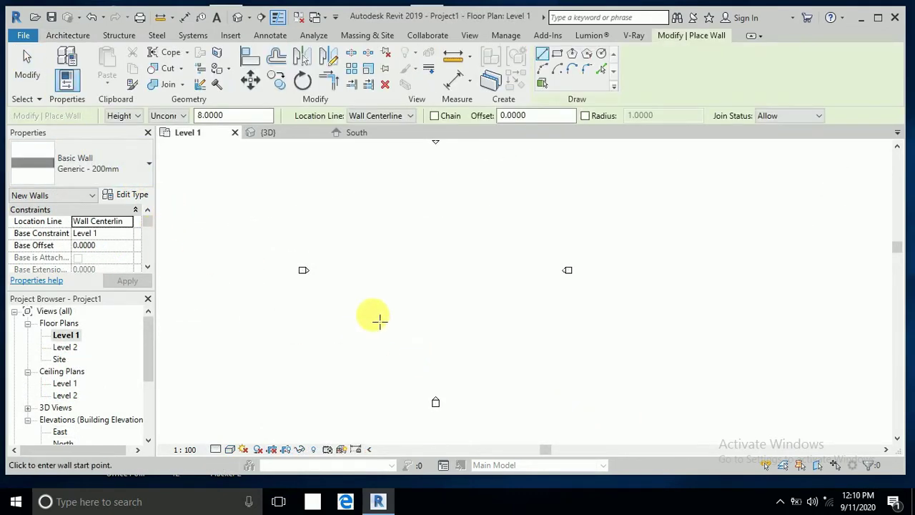
- Draw a straight horizontal Generic - 200mm wall on Level 1
left_click(340, 279)
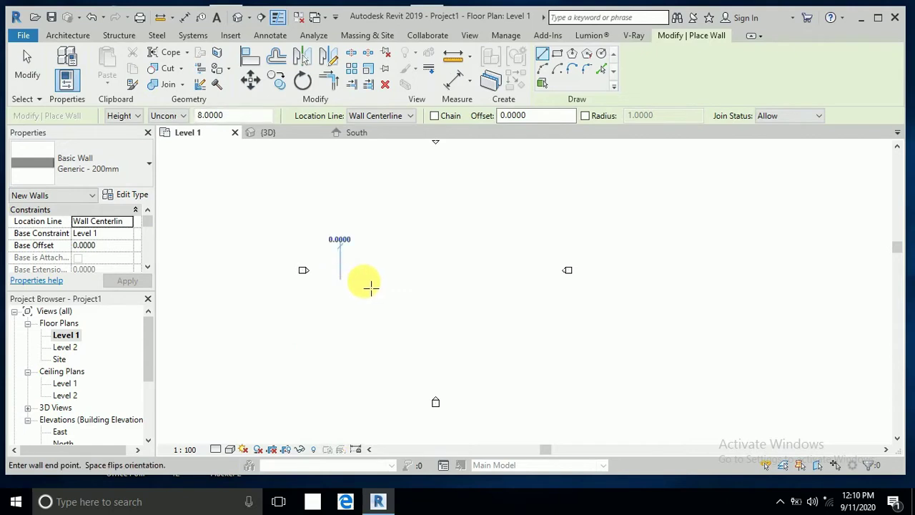
left_click(532, 280)
left_click(26, 57)
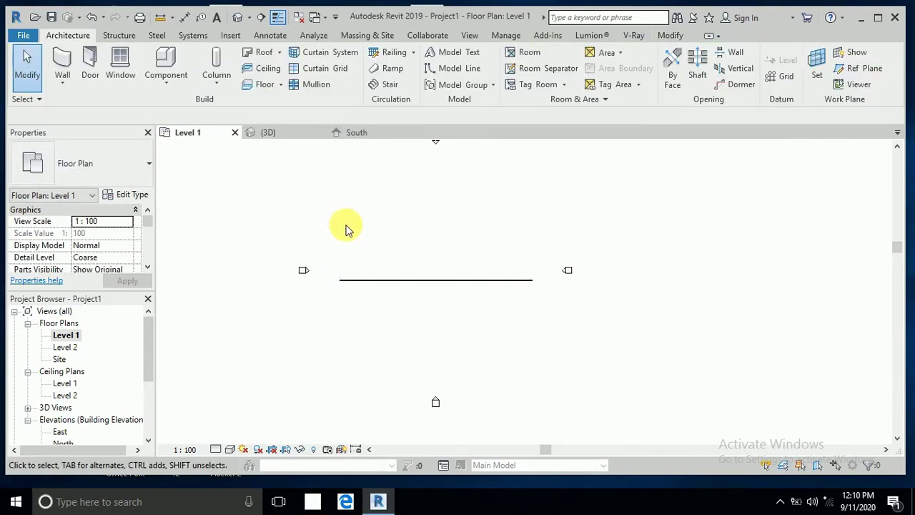
- Check the new wall in the default 3D view, then return to the Level 1 plan
scroll(361, 293, "up", 2)
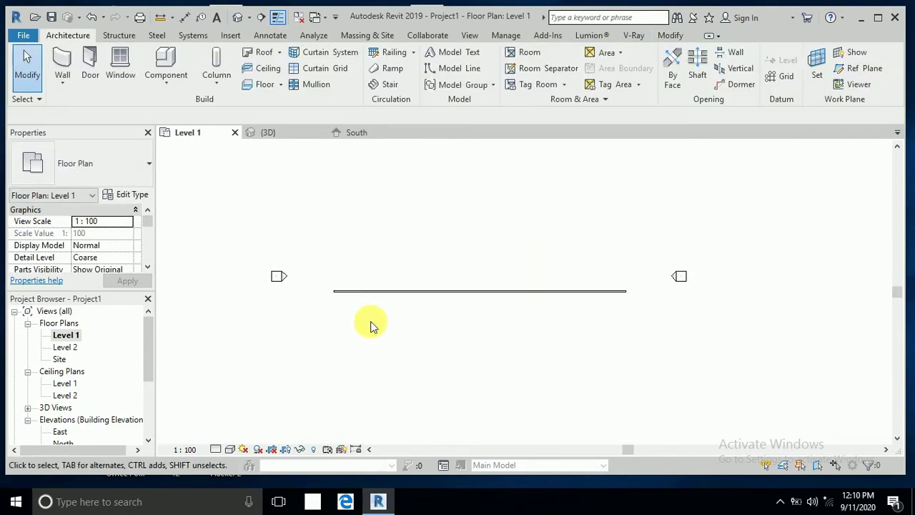
left_click(238, 17)
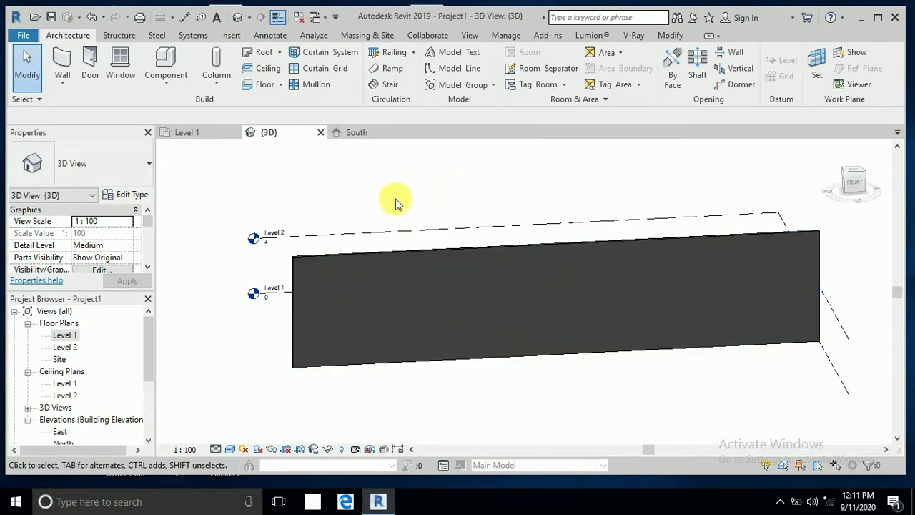
double_click(67, 336)
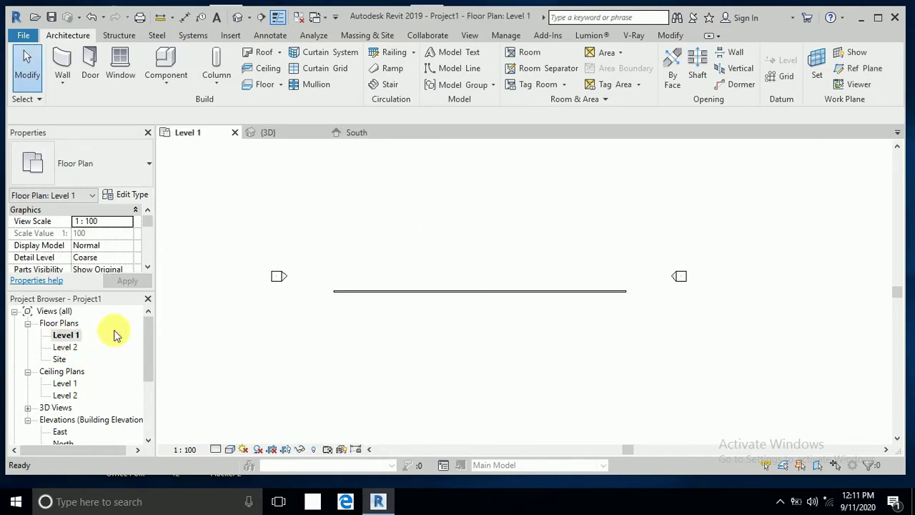
- Draw a Curtain Wall on Level 1 from the generic wall's left end to its right end
left_click(69, 69)
left_click(149, 170)
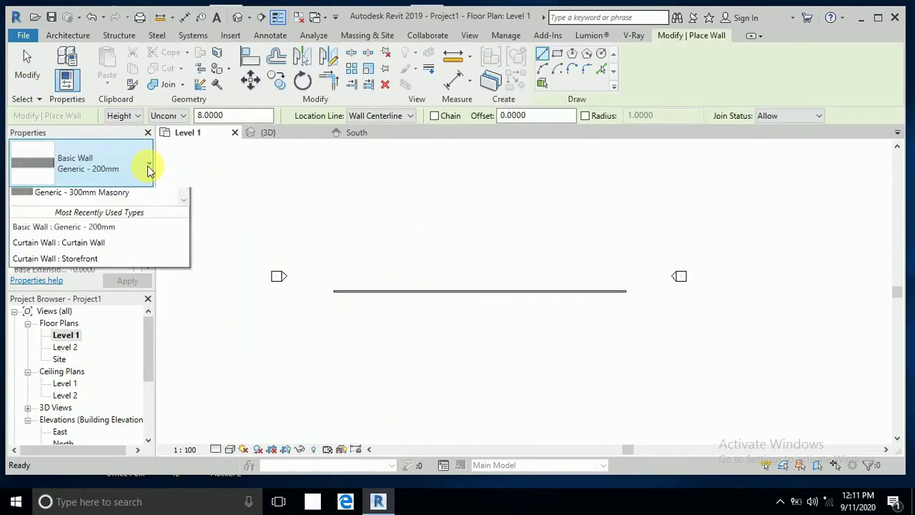
scroll(157, 300, "down", 5)
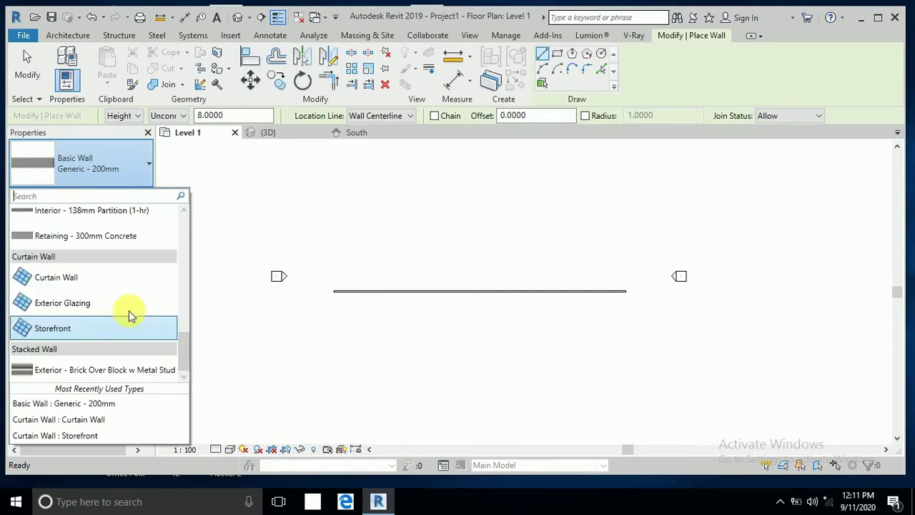
left_click(122, 280)
scroll(345, 299, "up", 2)
scroll(345, 299, "up", 2)
left_click(280, 286)
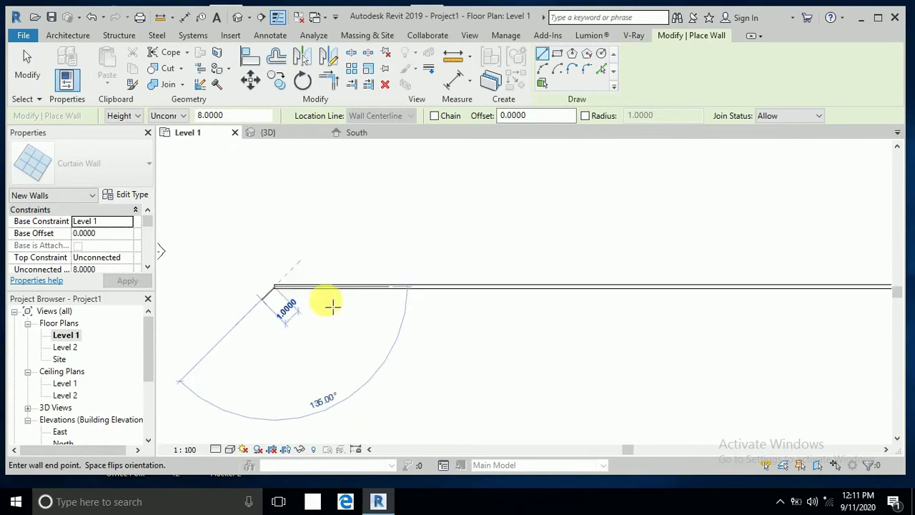
scroll(639, 300, "up", 3)
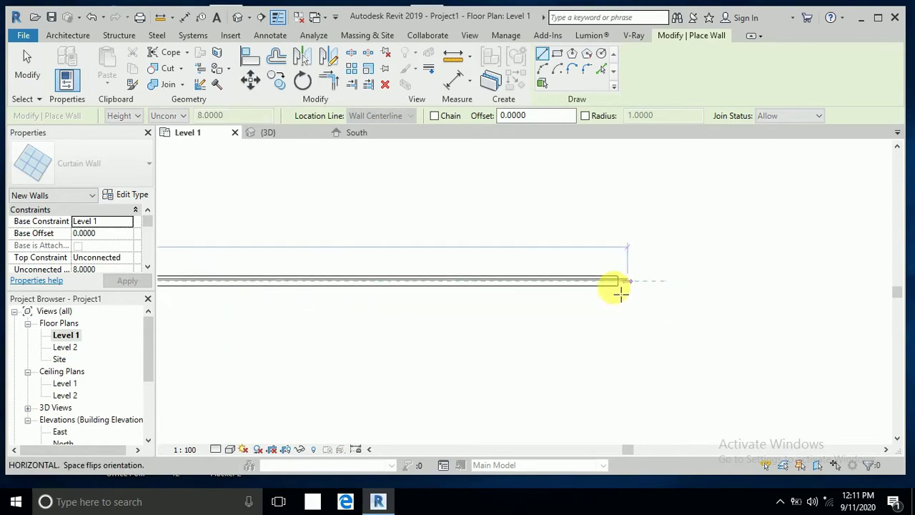
left_click(617, 281)
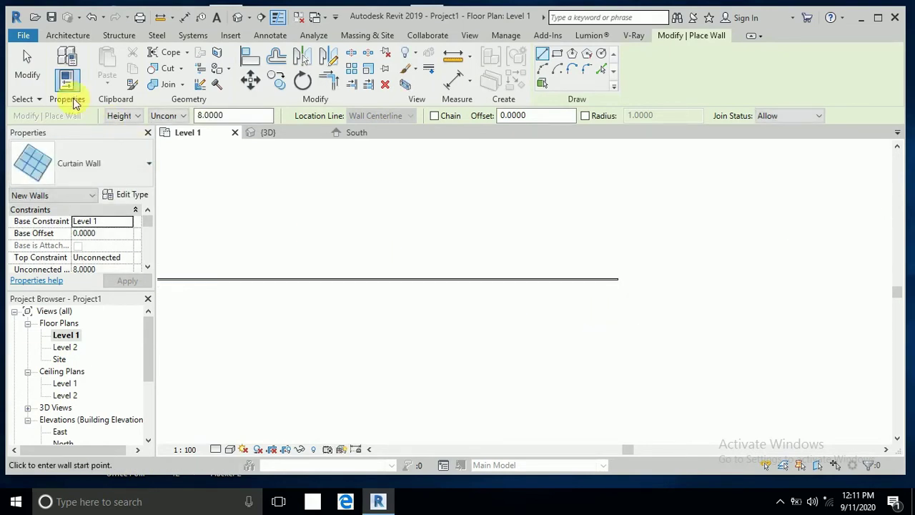
left_click(27, 64)
- In the 3D view, select the curtain wall rather than the basic wall and start Edit Profile
left_click(237, 17)
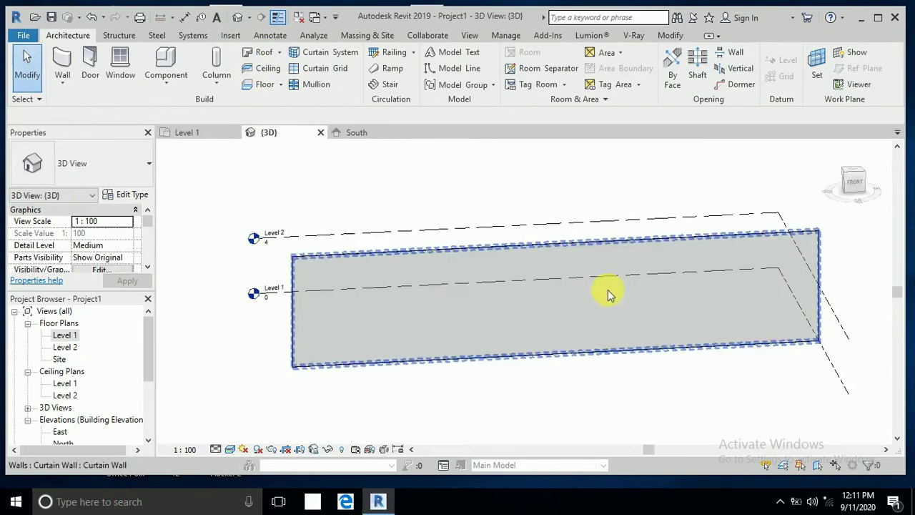
left_click(484, 248)
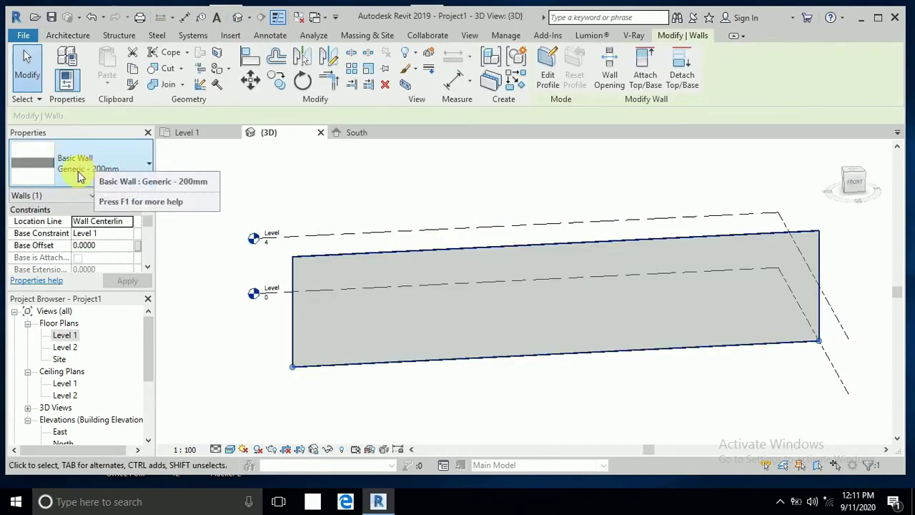
left_click(257, 198)
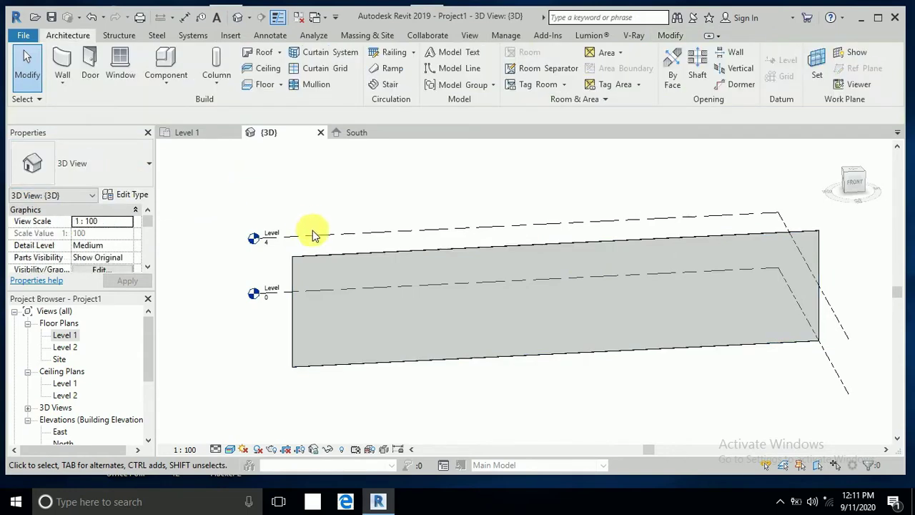
left_click(315, 268)
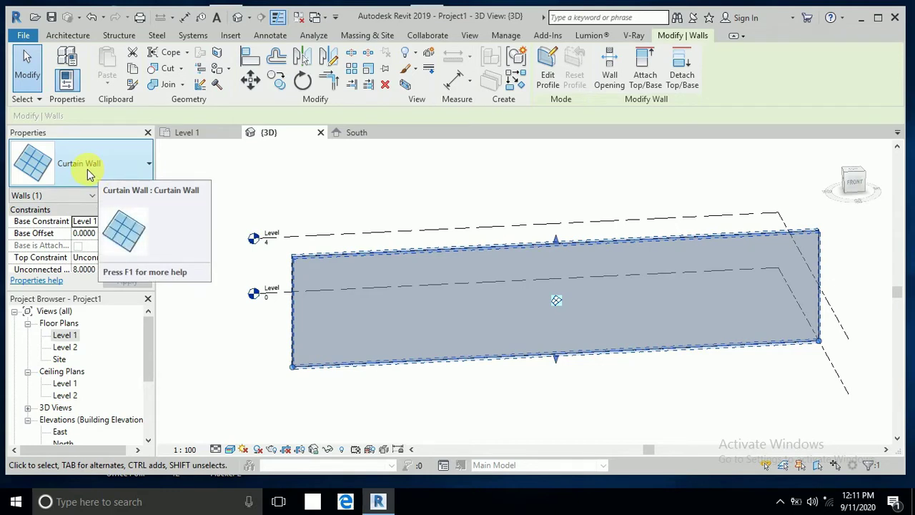
left_click(552, 77)
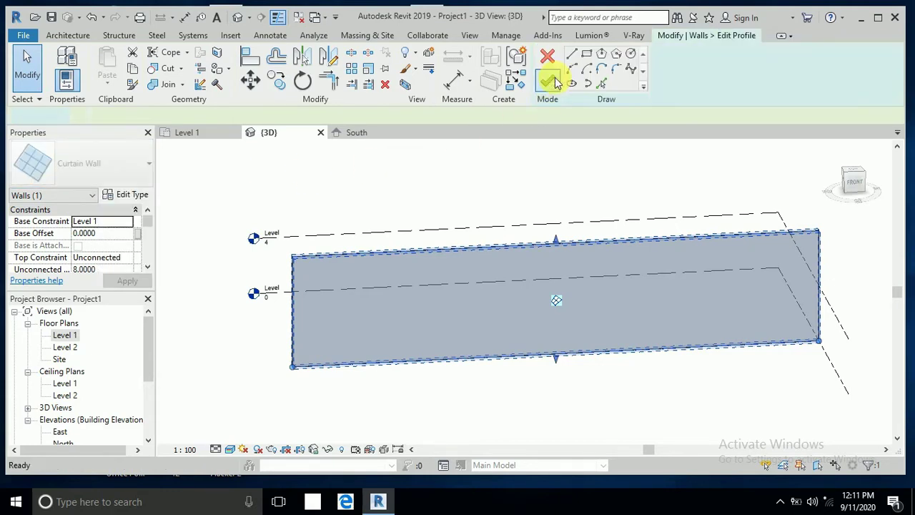
scroll(91, 419, "down", 1)
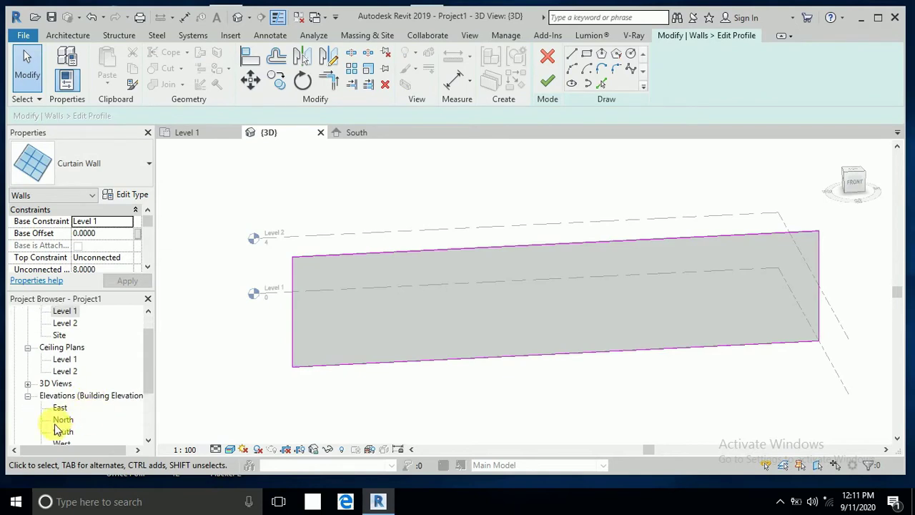
- In the South elevation, sketch two rectangular openings in the profile, the second about 5.3 wide
double_click(63, 431)
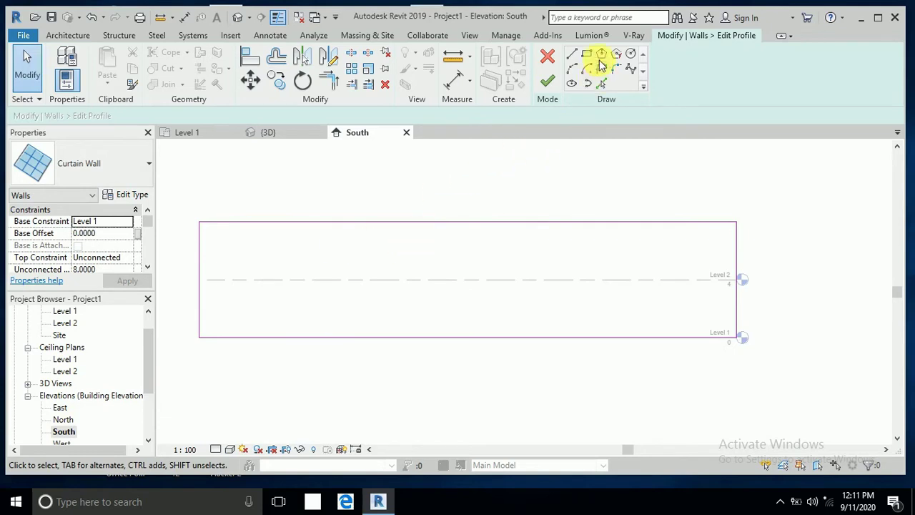
left_click(585, 57)
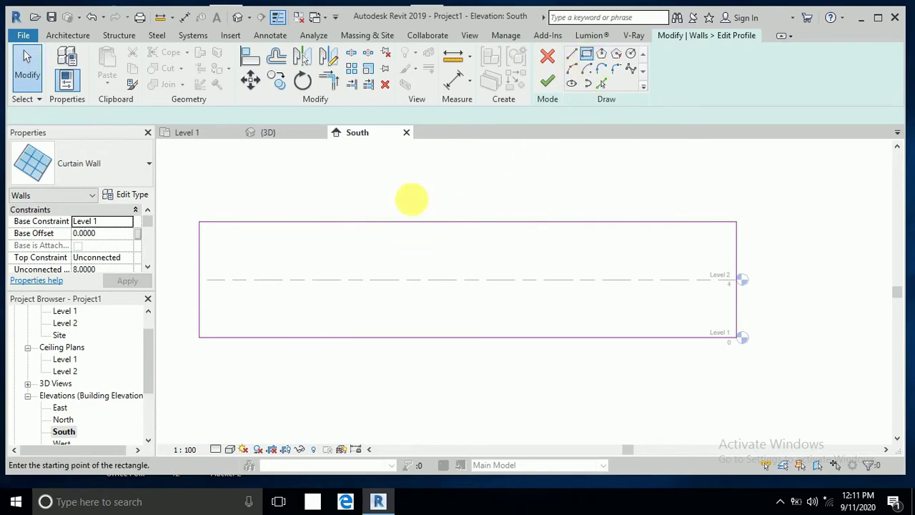
left_click(277, 251)
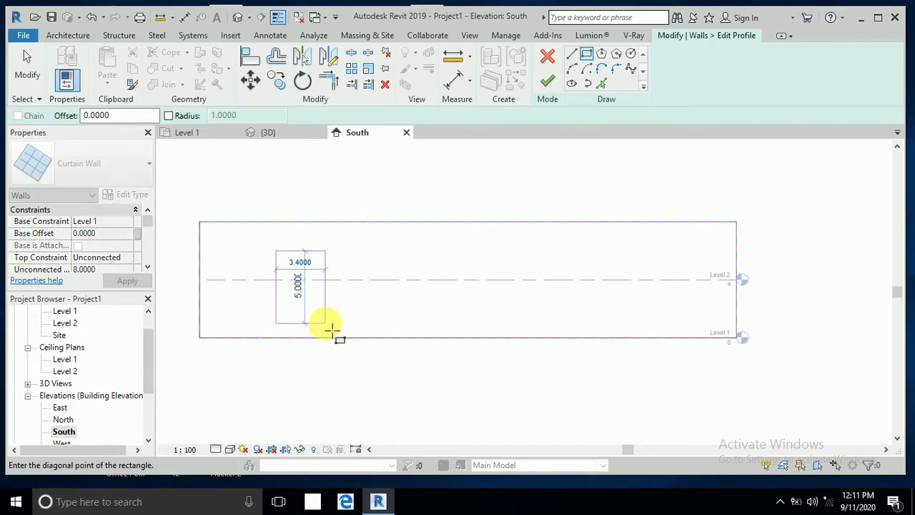
left_click(331, 331)
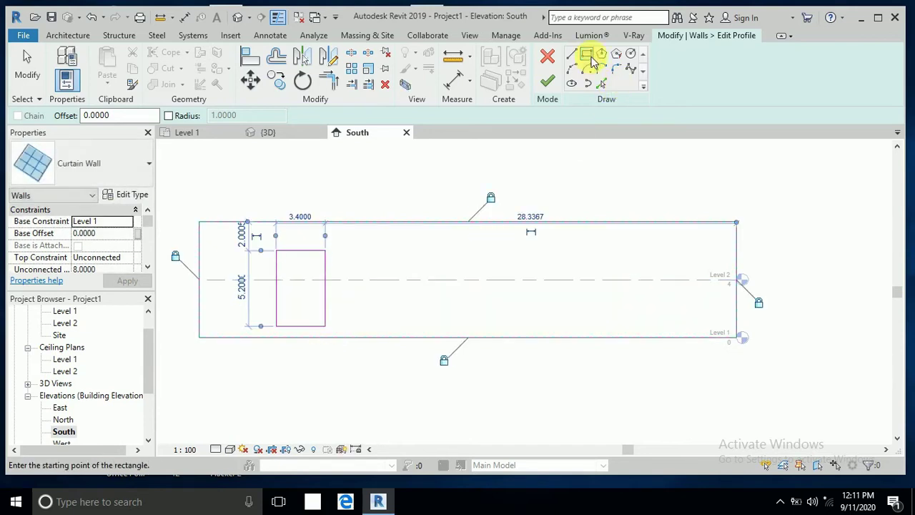
left_click(380, 253)
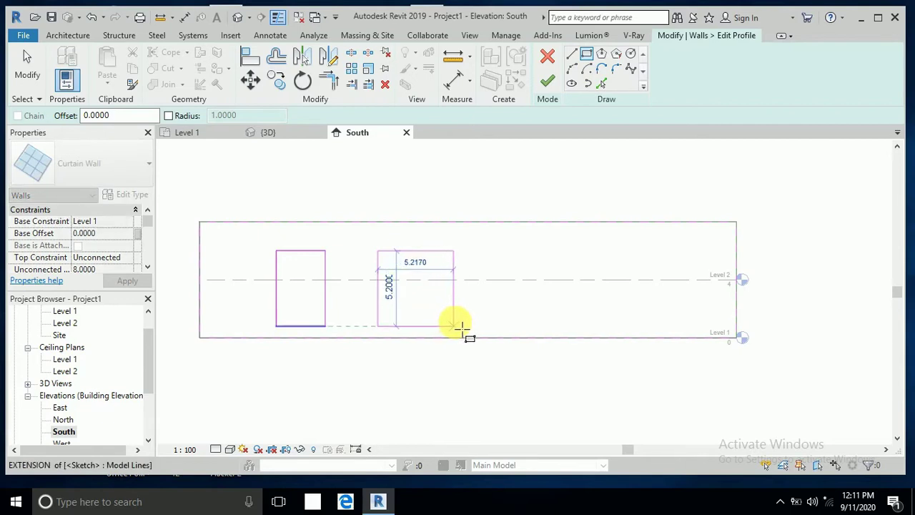
left_click(458, 326)
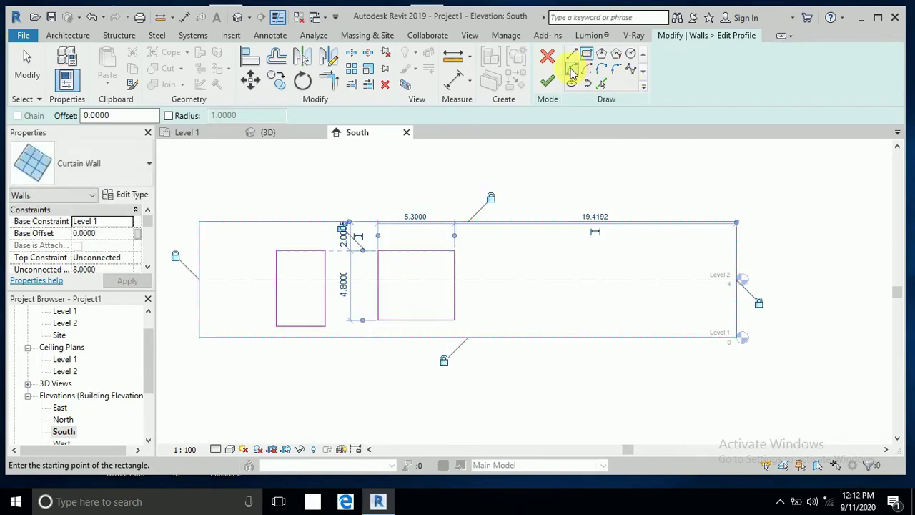
- Replace the second opening's straight top with a Start-End-Radius arc trimmed to its sides
left_click(571, 68)
left_click(383, 271)
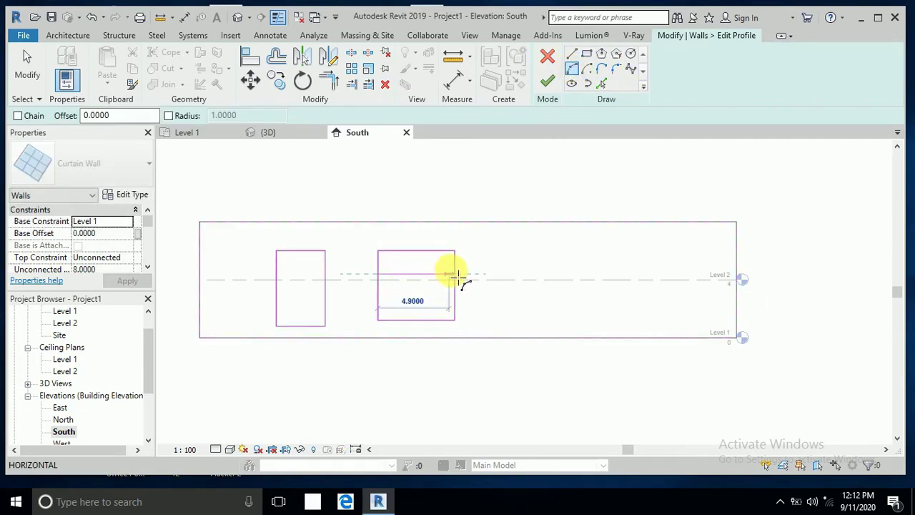
left_click(452, 272)
left_click(419, 253)
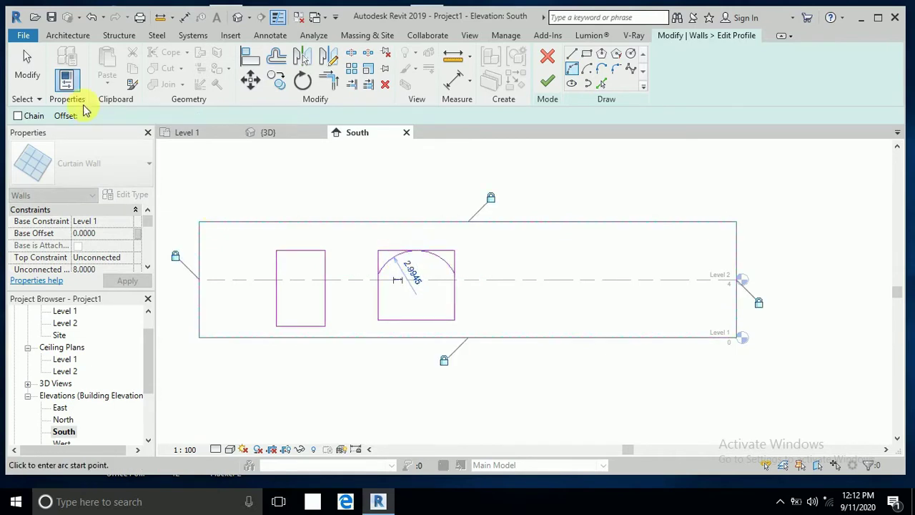
left_click(28, 60)
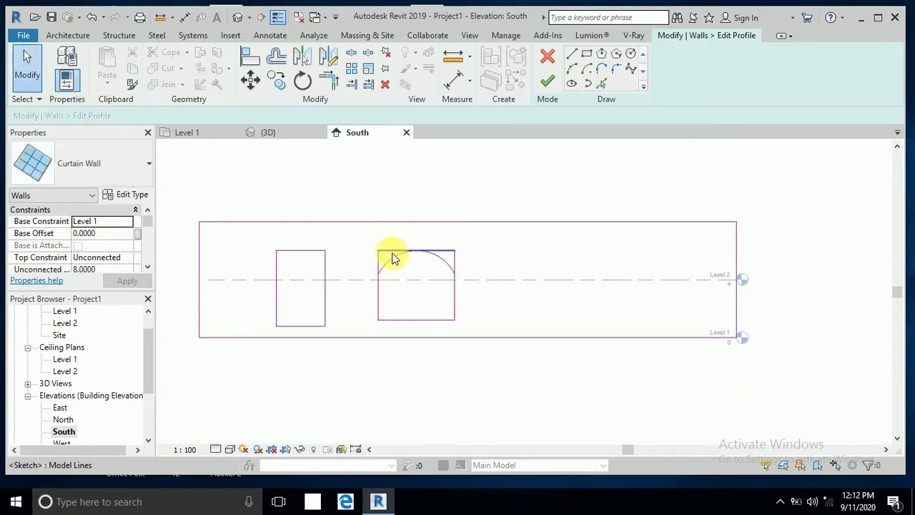
left_click(392, 256)
key("Delete")
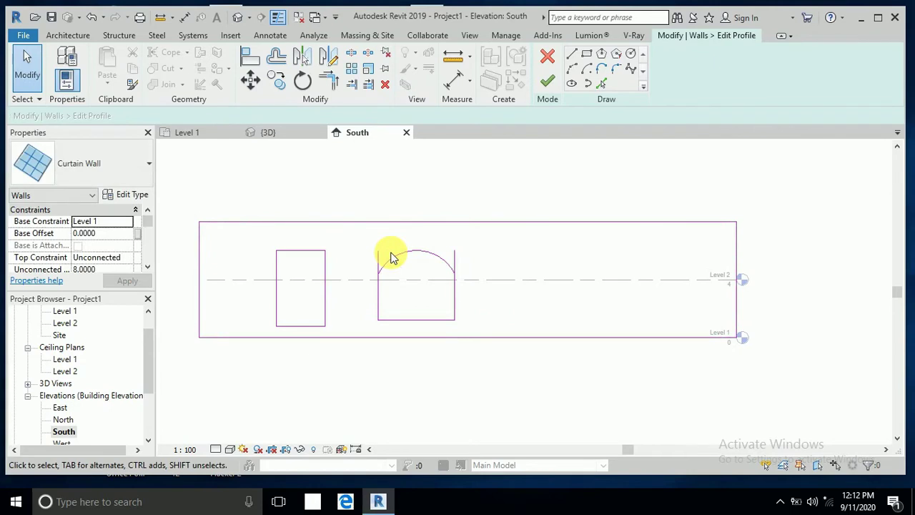
left_click(337, 85)
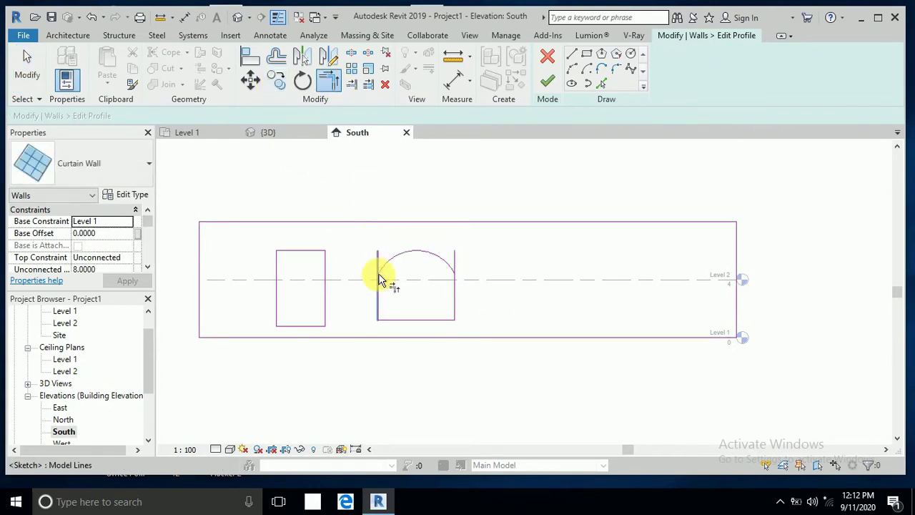
left_click(378, 282)
left_click(441, 265)
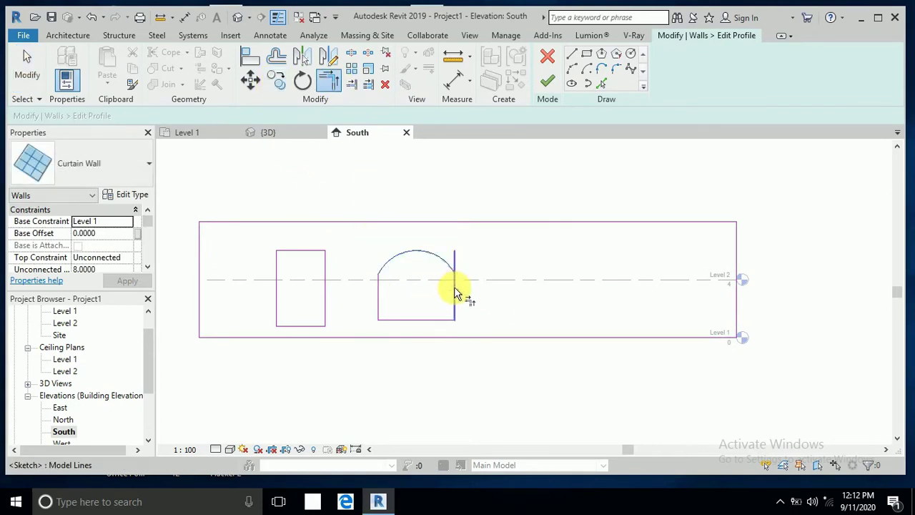
left_click(453, 292)
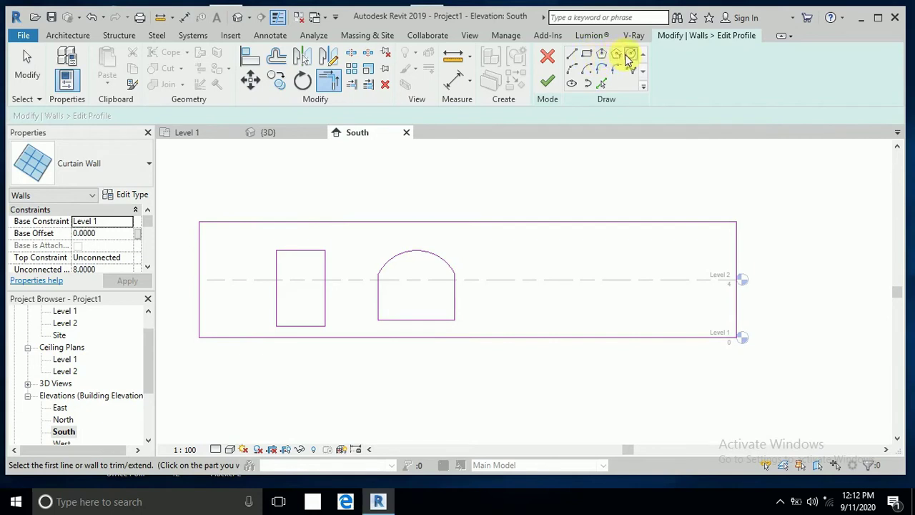
- Sketch a circle of about 2.9 radius to the right of the arched opening
left_click(584, 275)
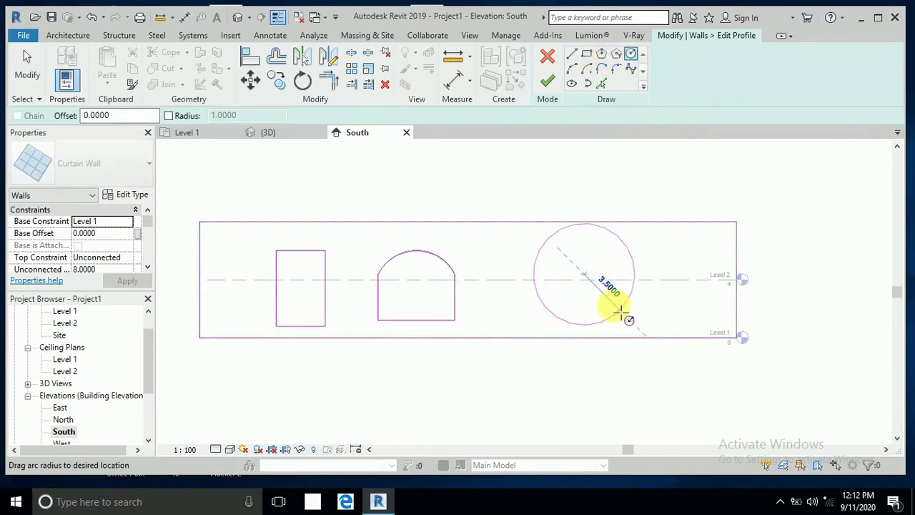
left_click(621, 309)
left_click(28, 65)
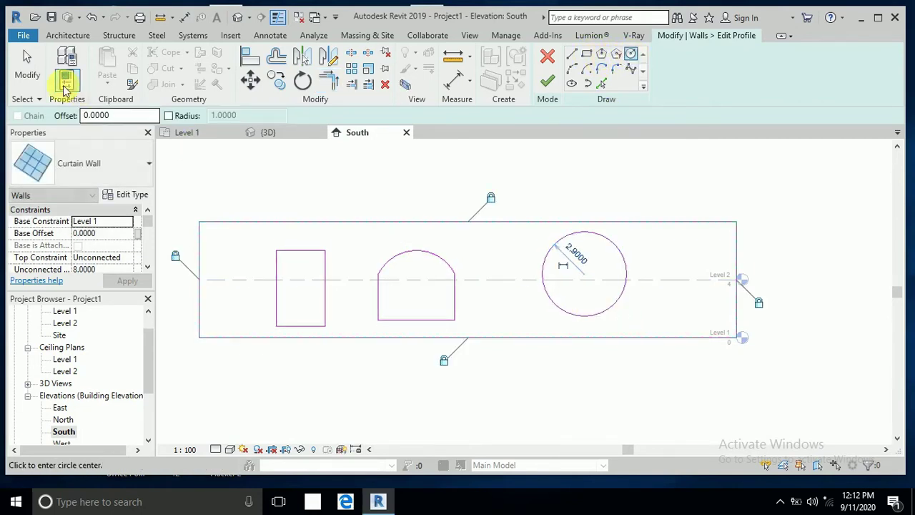
left_click(350, 221)
key("Escape")
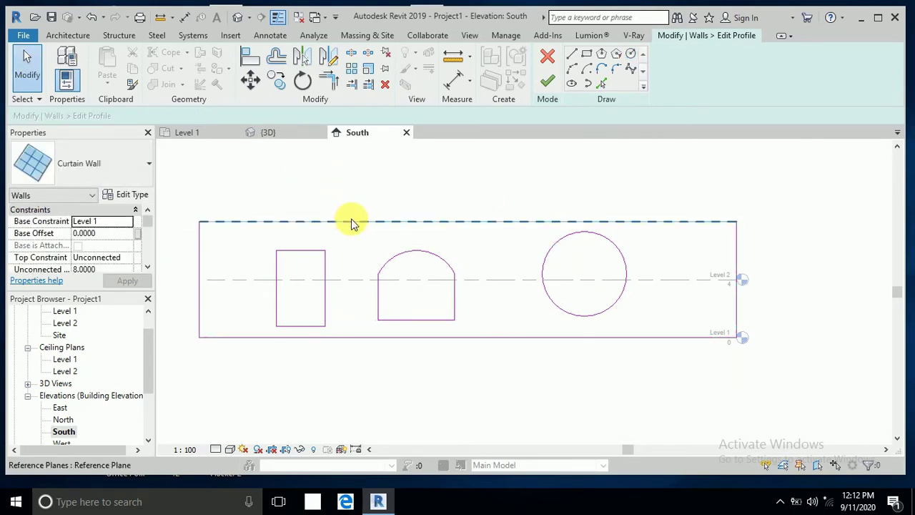
- Check the left, bottom and right profile lines, then finish the profile edit
left_click(199, 257)
key("Escape")
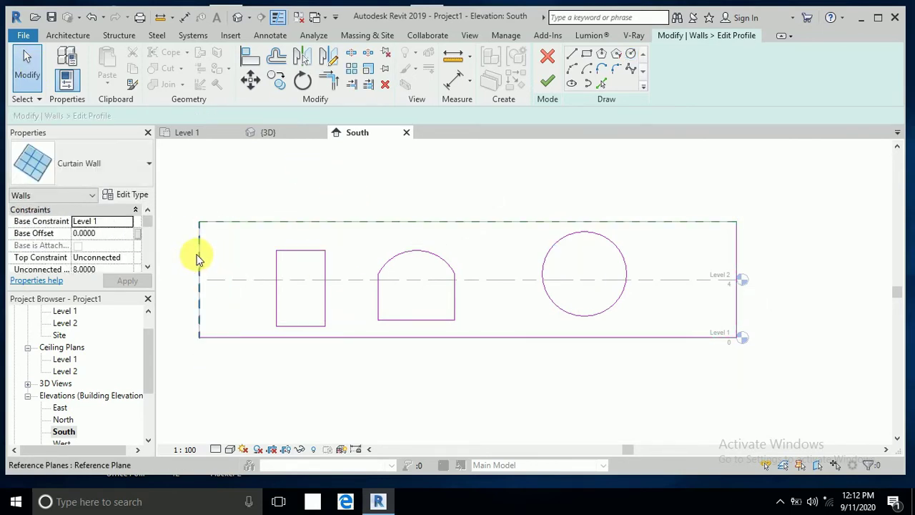
left_click(238, 337)
key("Escape")
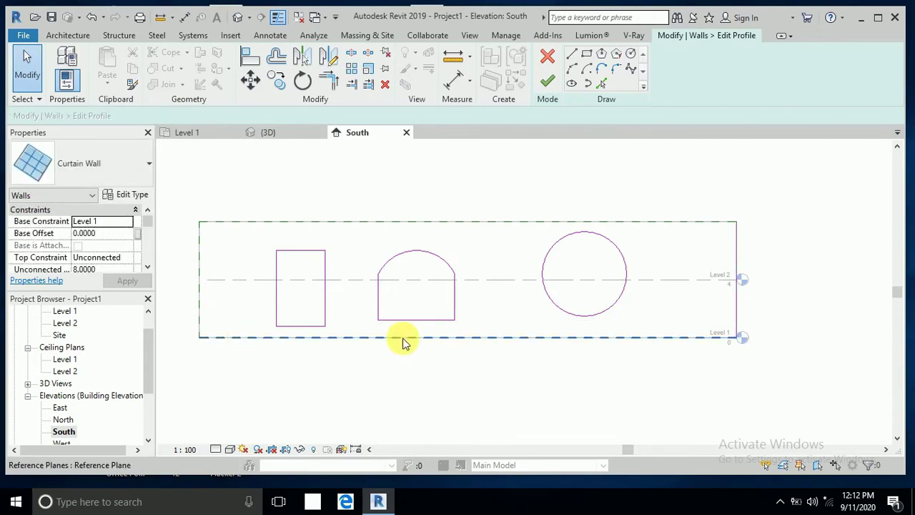
left_click(733, 315)
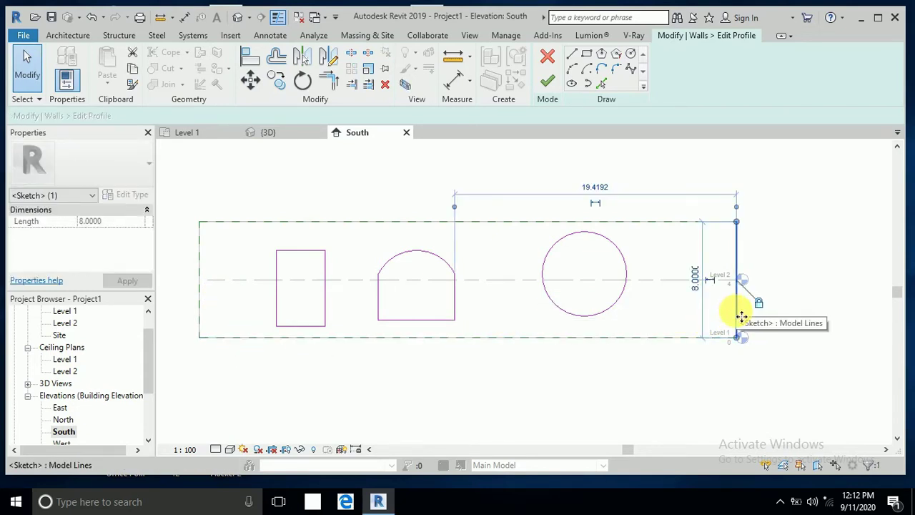
key("Escape")
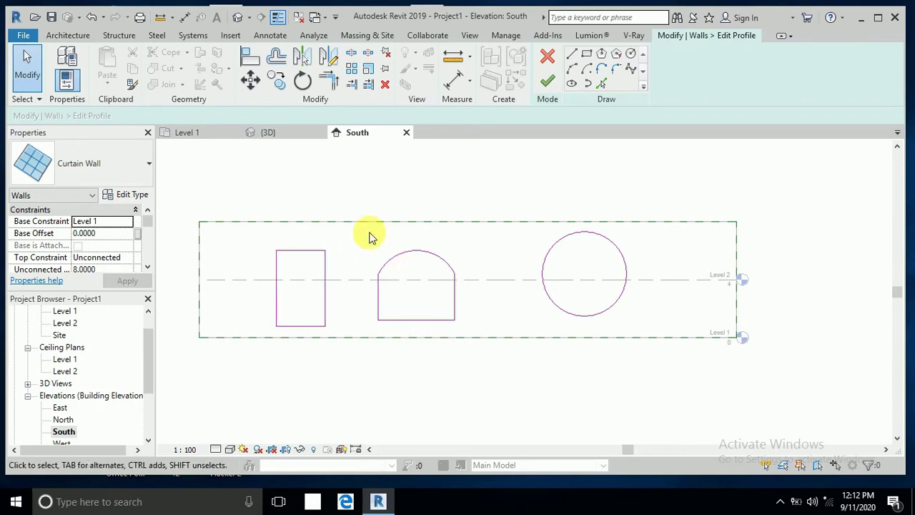
middle_click_drag(318, 208, 340, 198)
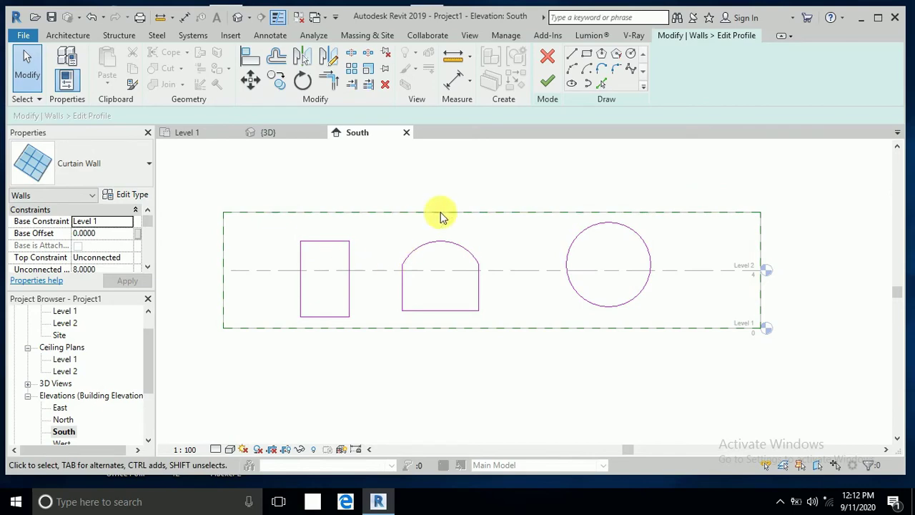
left_click(548, 87)
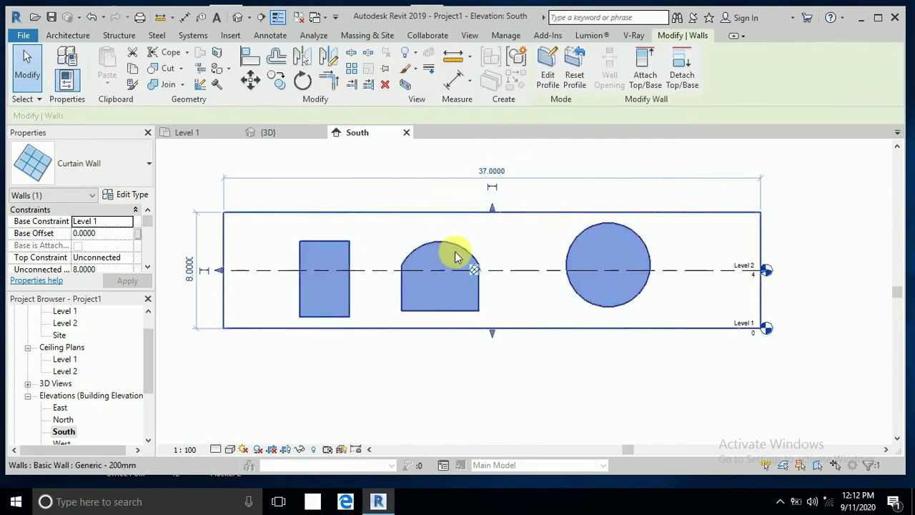
- Inspect the curtain and basic walls, then switch the South elevation to the Shaded visual style
left_click(448, 152)
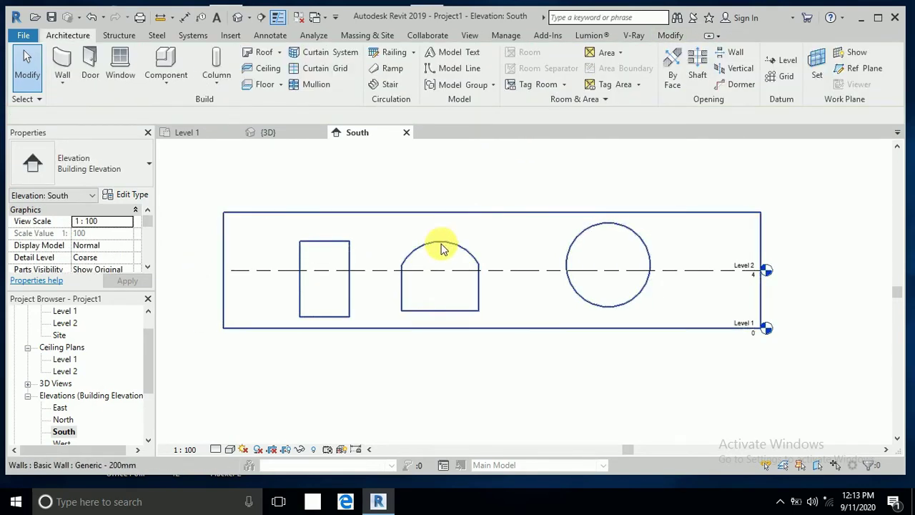
left_click(475, 237)
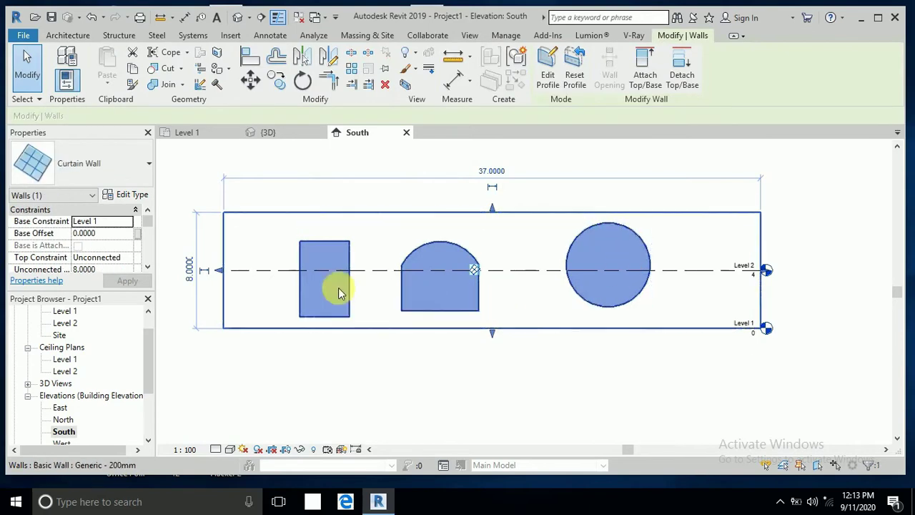
left_click(439, 192)
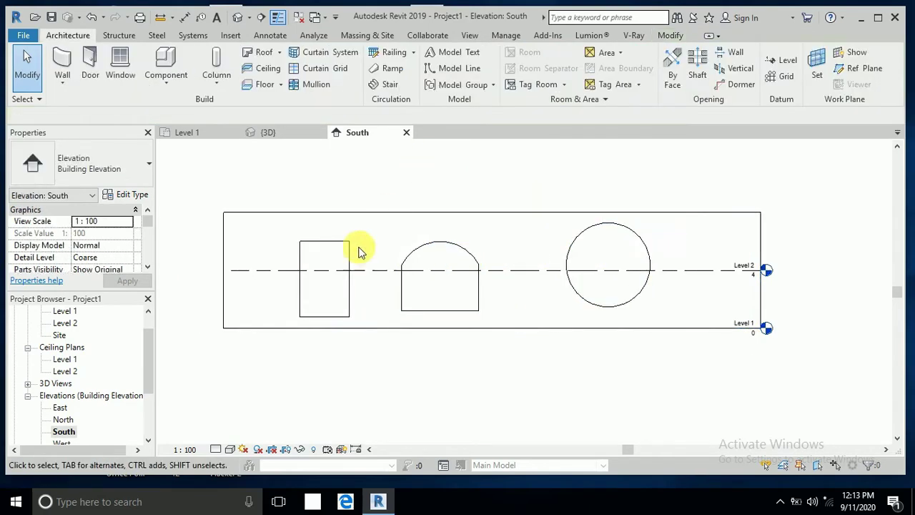
left_click(335, 248)
left_click(367, 181)
left_click(351, 239)
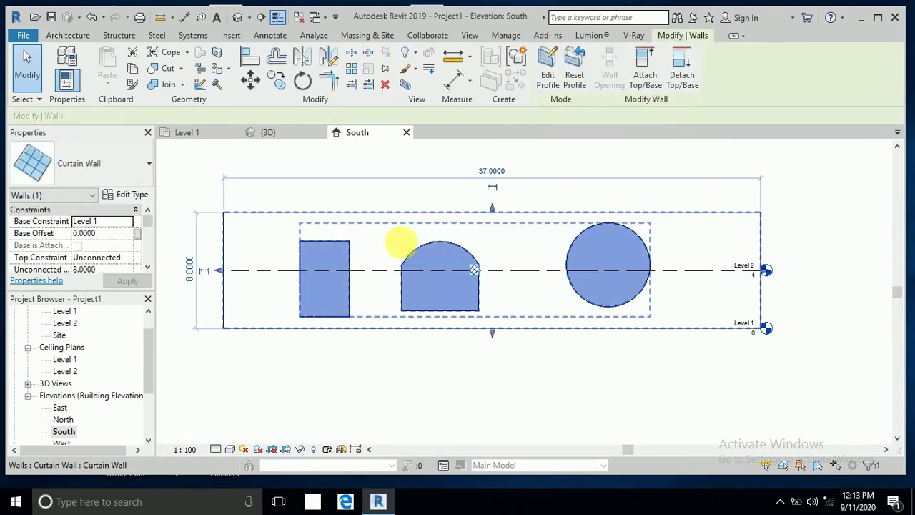
left_click(429, 188)
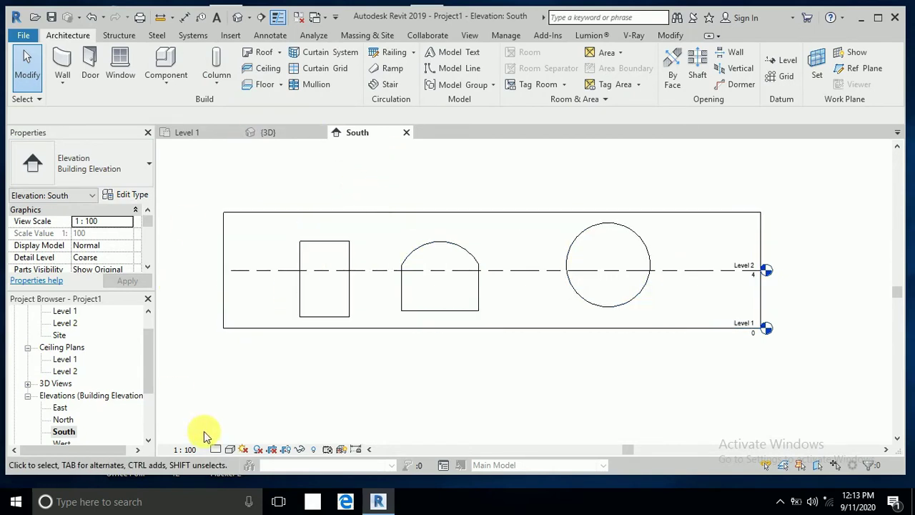
left_click(230, 450)
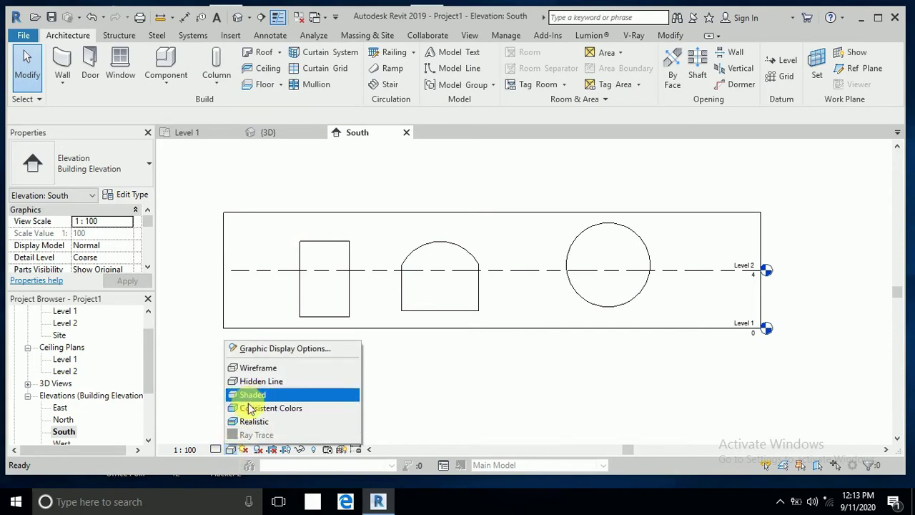
left_click(251, 421)
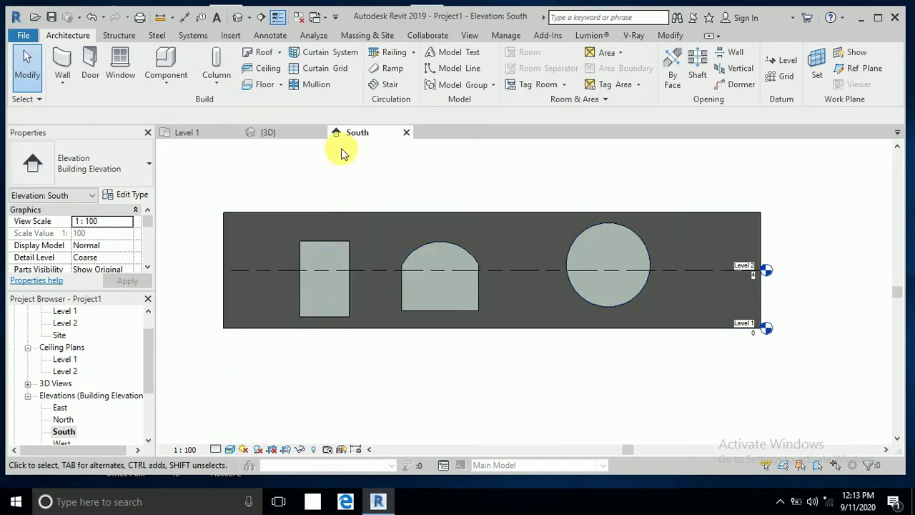
- With One Segment placement, split the rectangular panel vertically and grid its right half horizontally
left_click(330, 71)
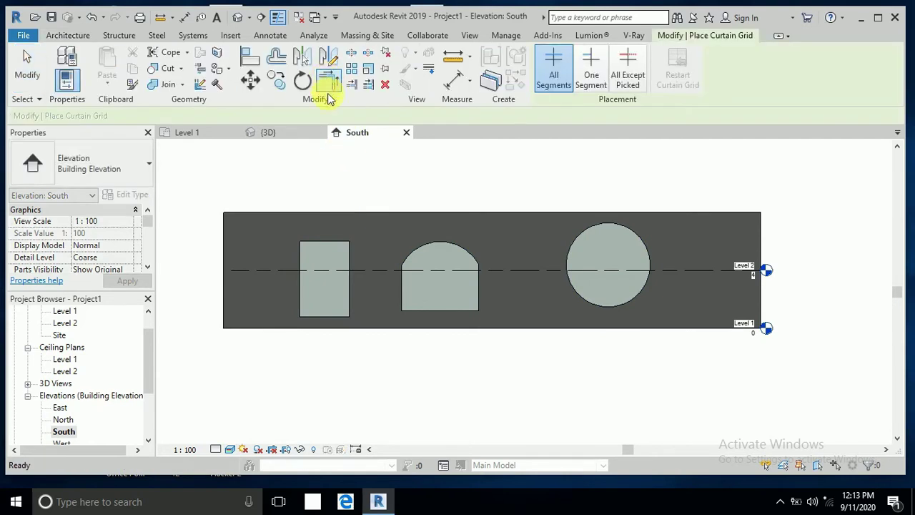
left_click(592, 84)
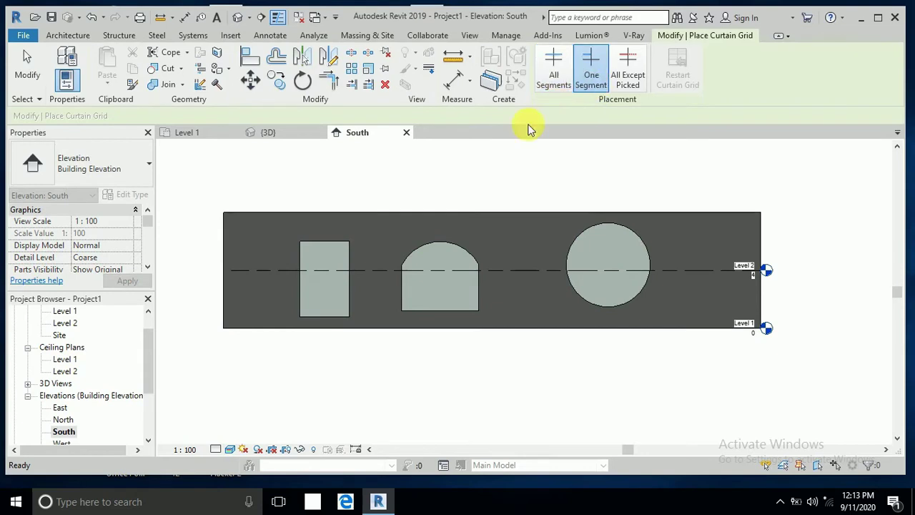
left_click(325, 259)
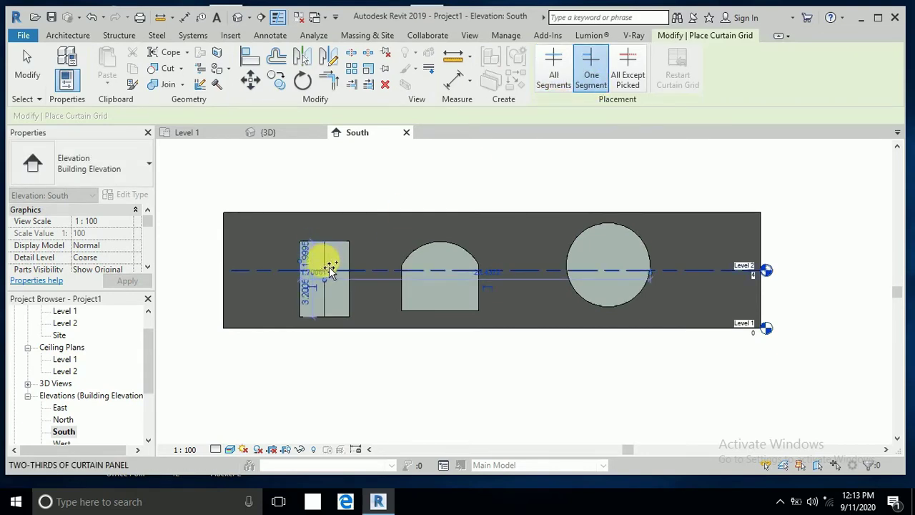
left_click(343, 308)
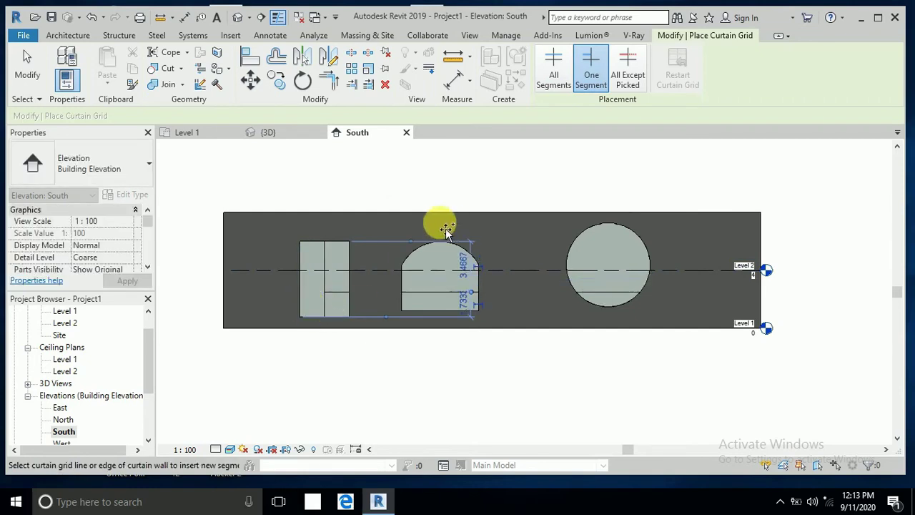
- Add horizontal grid segments across the rectangle's upper-left and lower-left panels
left_click(555, 80)
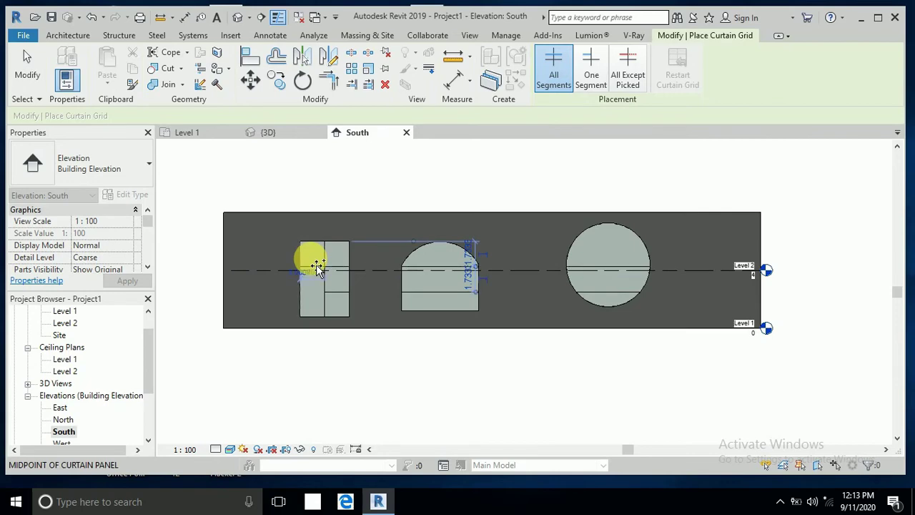
scroll(438, 271, "up", 3)
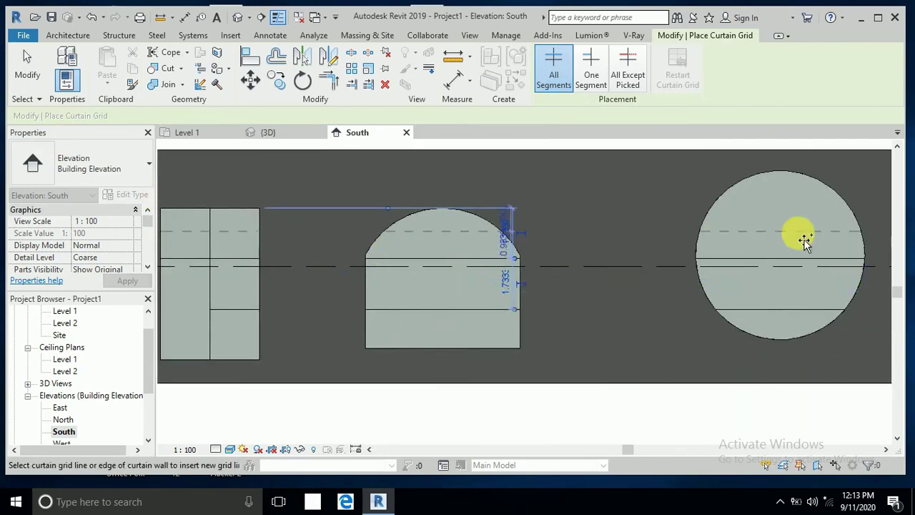
scroll(758, 247, "down", 1)
left_click(591, 68)
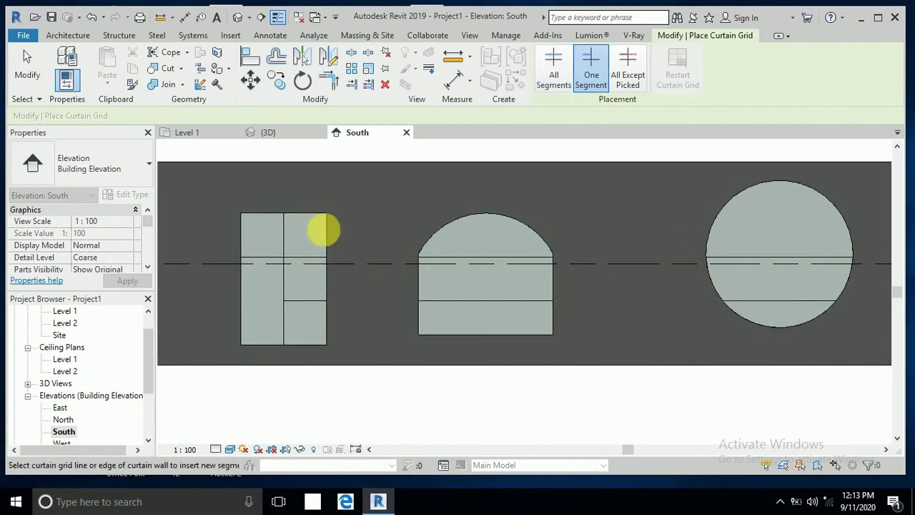
left_click(258, 239)
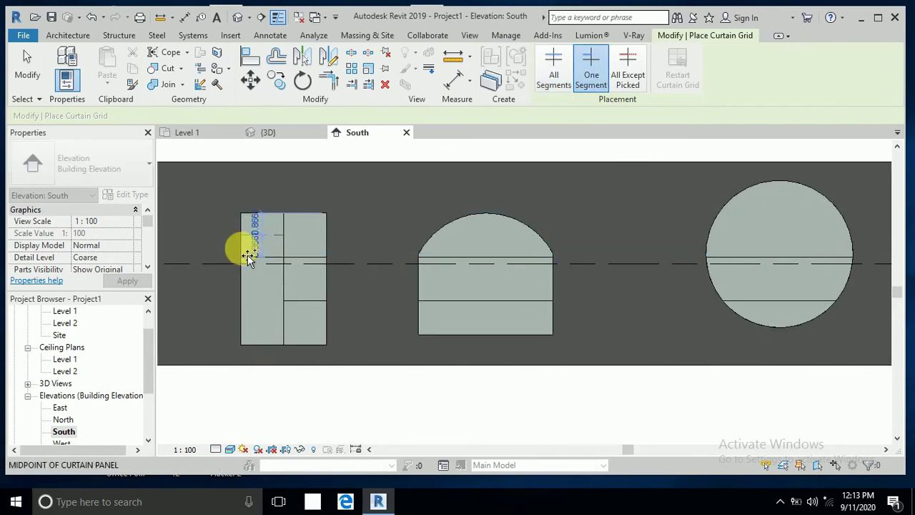
left_click(262, 322)
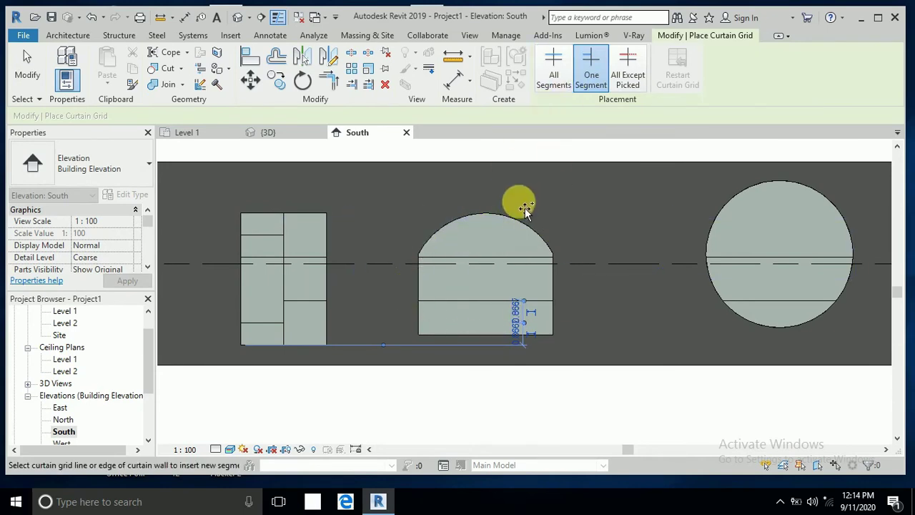
scroll(533, 236, "down", 2)
scroll(532, 236, "down", 1)
middle_click_drag(485, 196, 418, 213)
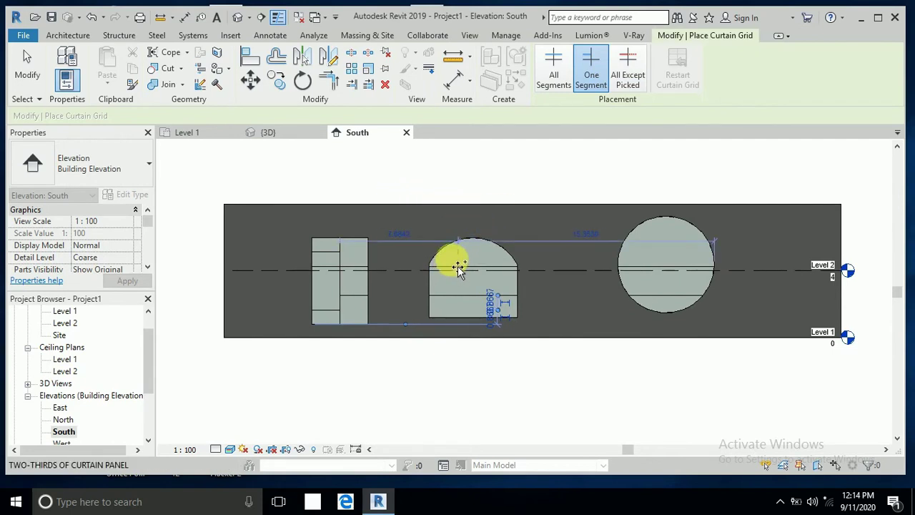
scroll(458, 267, "up", 1)
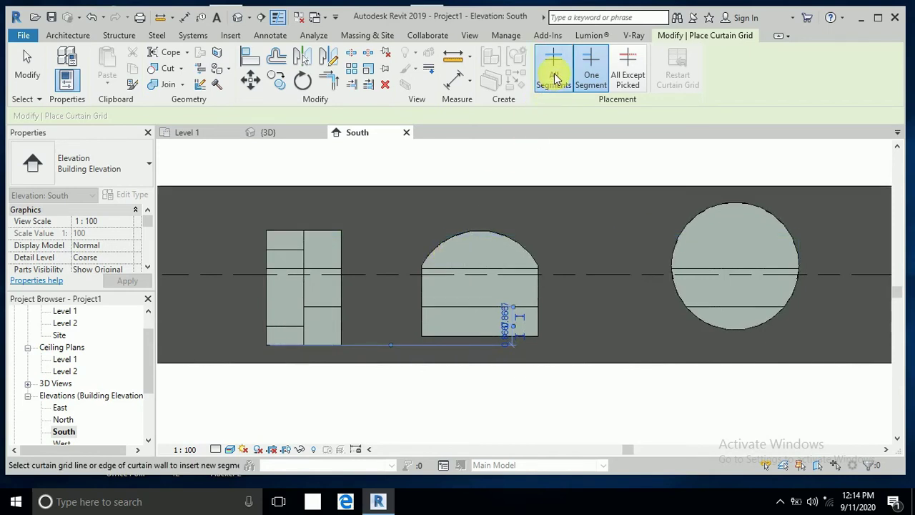
- With All Segments placement, add three vertical grid lines each through the arched and circular panels
left_click(552, 69)
left_click(452, 260)
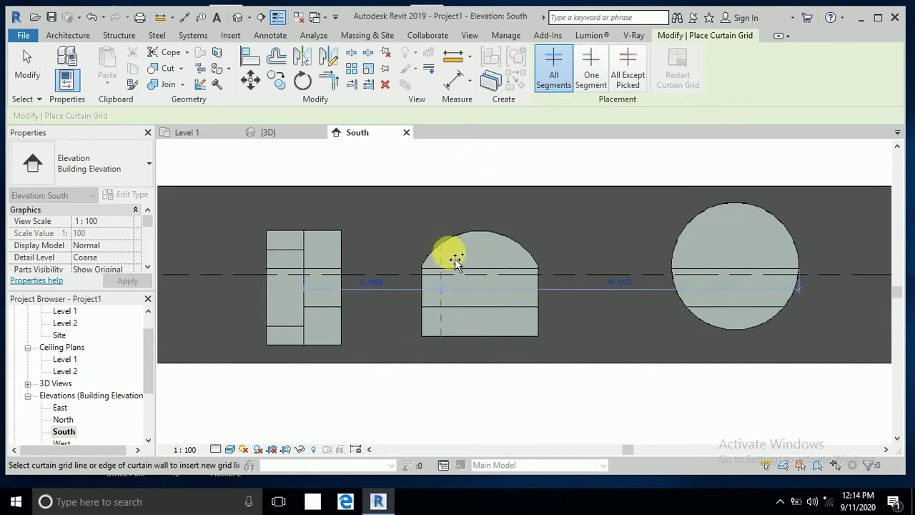
left_click(503, 261)
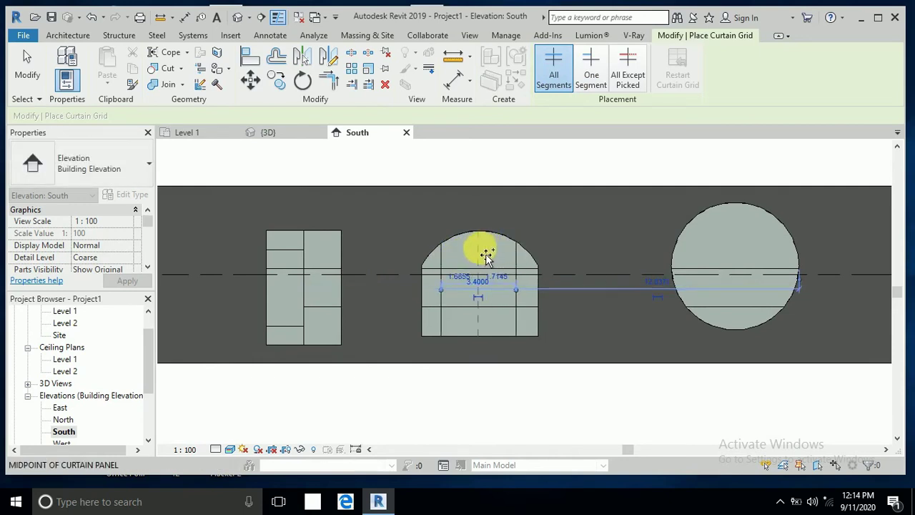
left_click(486, 256)
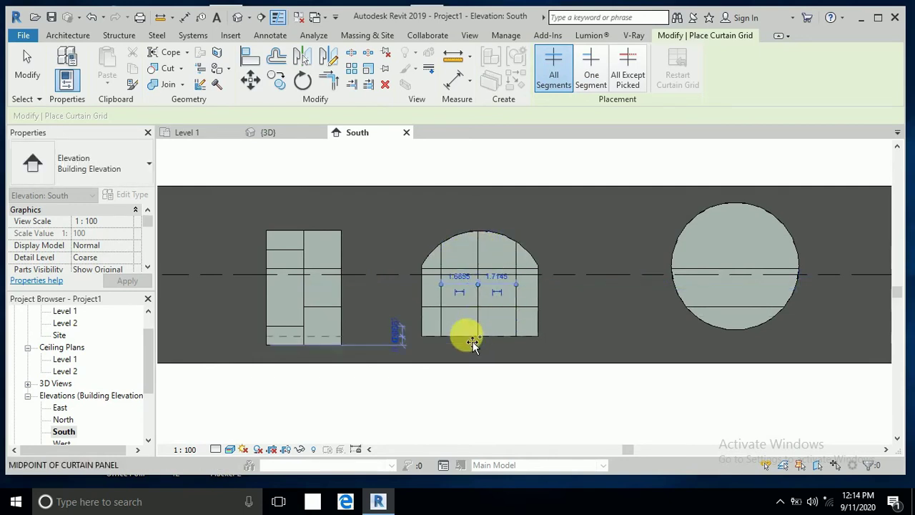
left_click(727, 240)
left_click(743, 234)
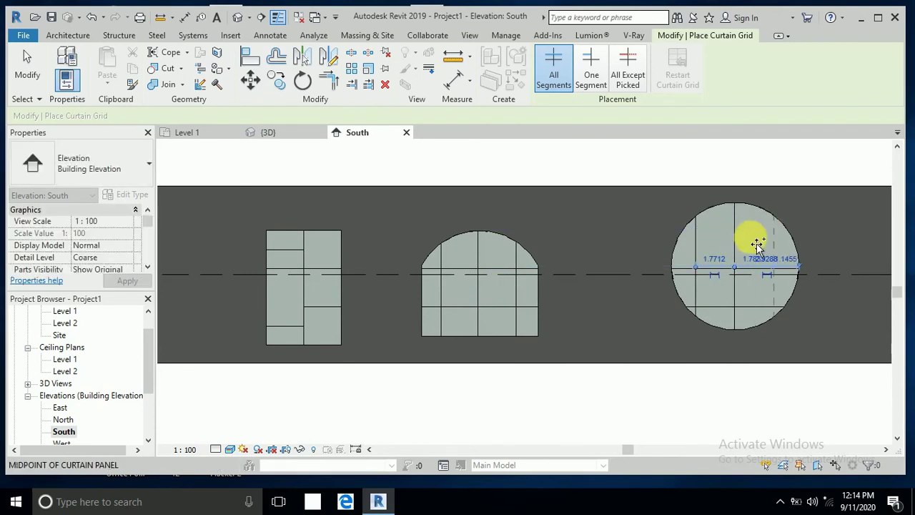
left_click(758, 243)
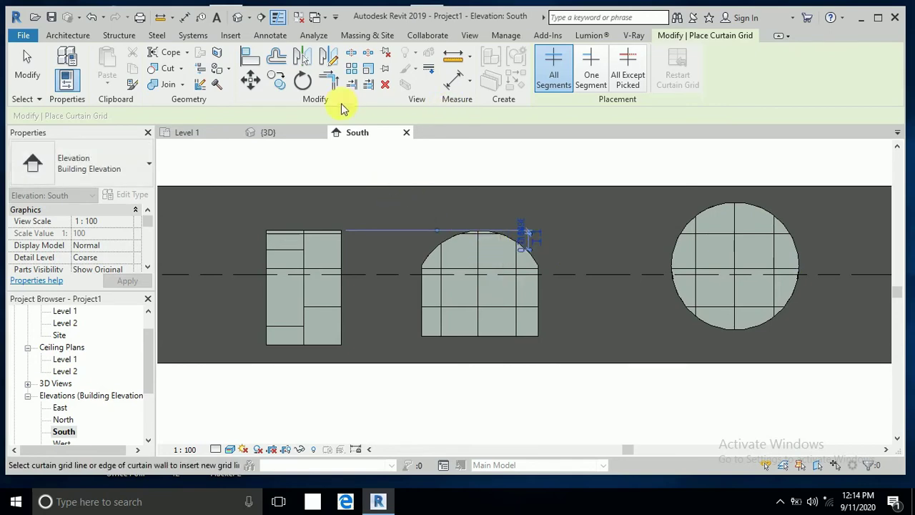
left_click(68, 36)
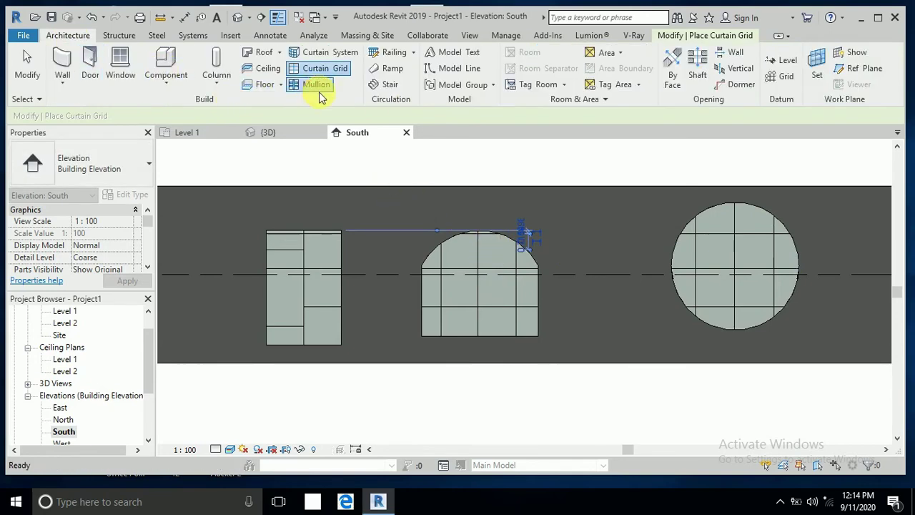
- Place mullions on all grid lines of the curtain walls using the All Grid Lines option
left_click(318, 89)
left_click(609, 77)
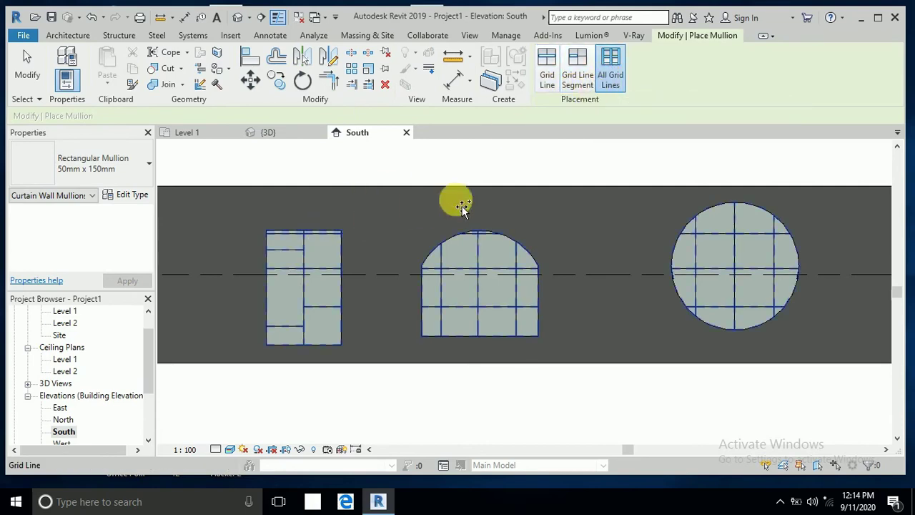
left_click(564, 168)
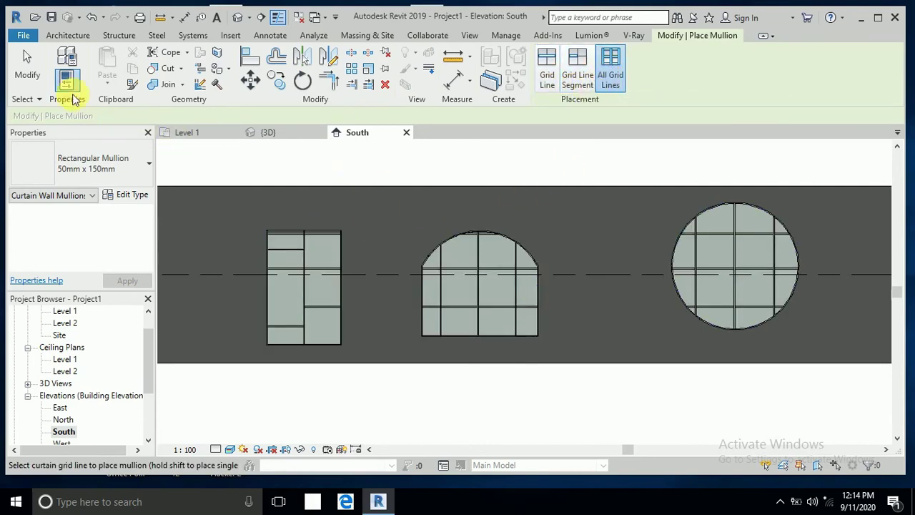
left_click(28, 64)
- Reframe the elevation around the wall, then show the finished wall in the default 3D view
scroll(508, 283, "down", 2)
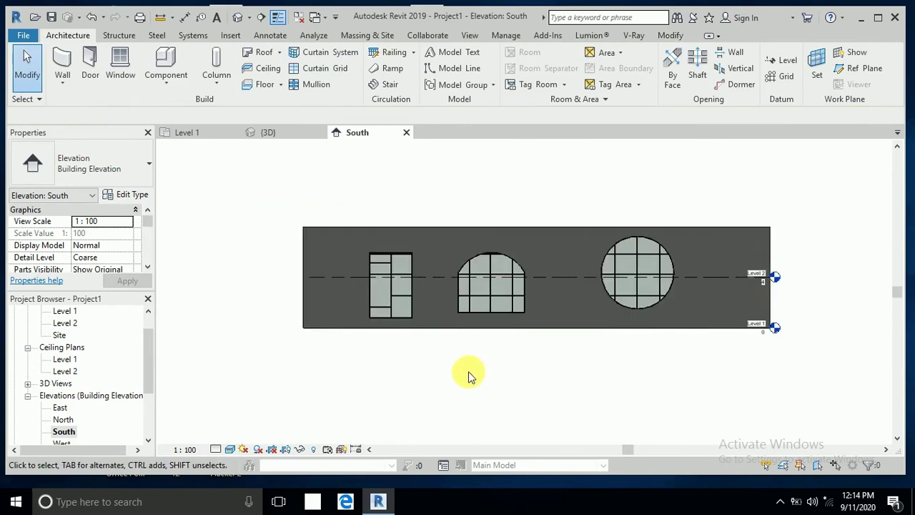
scroll(469, 371, "up", 2)
scroll(468, 371, "down", 1)
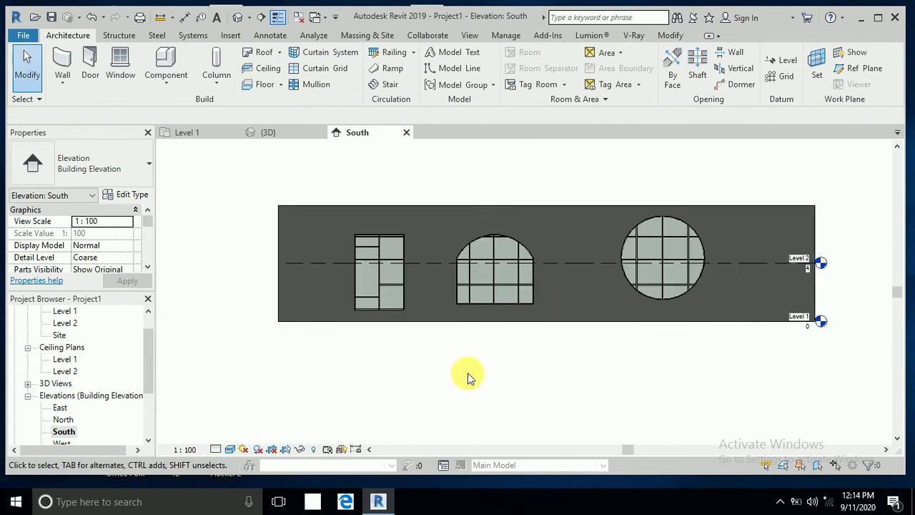
middle_click_drag(479, 385, 505, 398)
scroll(465, 381, "down", 1)
middle_click_drag(505, 249, 474, 221)
left_click(239, 17)
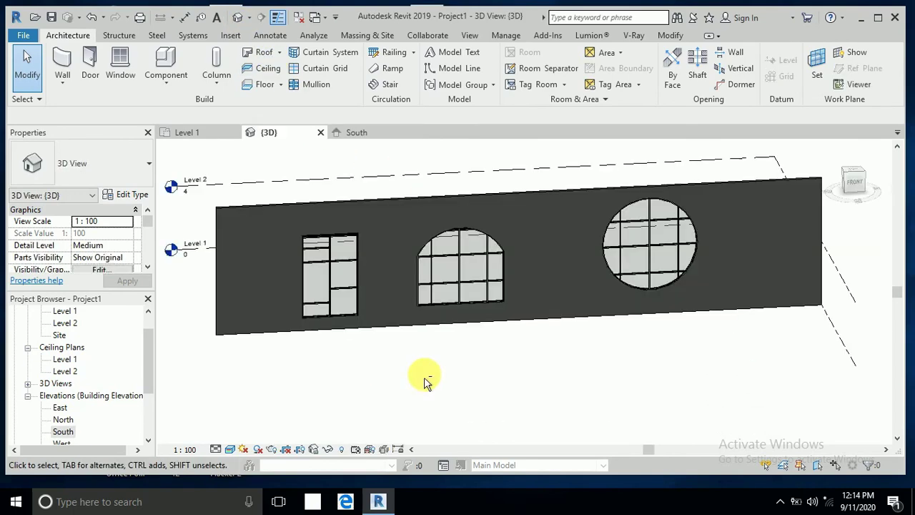